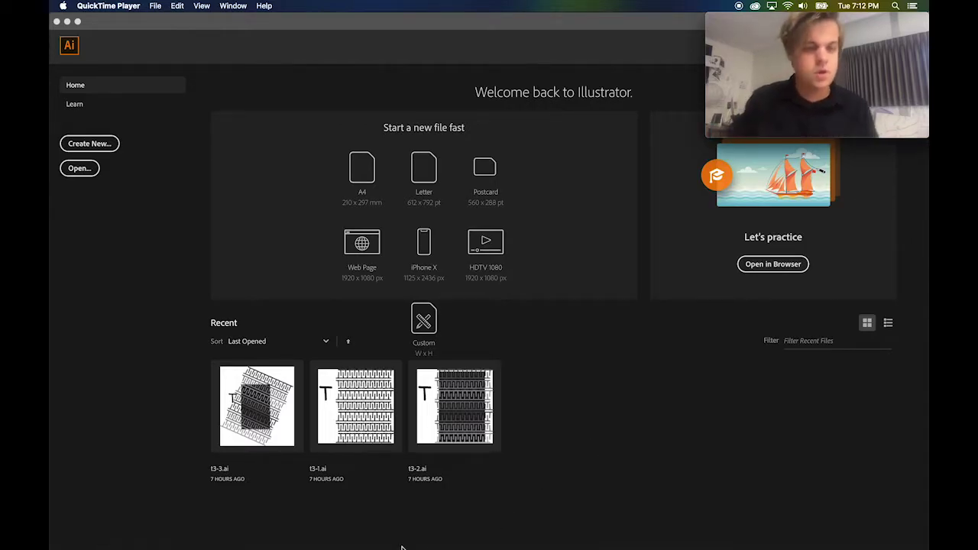
Start a new document and browse the Mobile, Web, Print and Film & Video presets.
{"action": "mouse_move", "coordinate": [395, 539]}
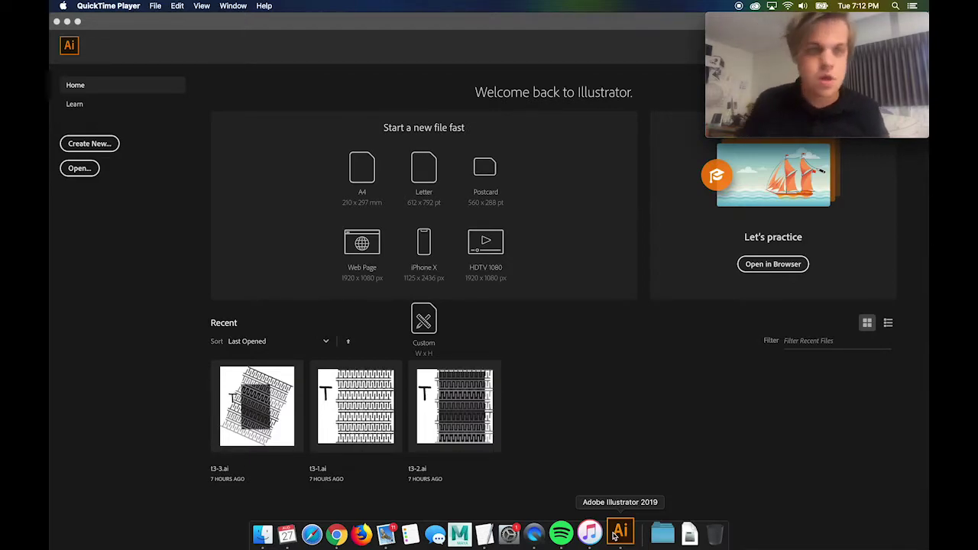
{"action": "left_click", "coordinate": [96, 146]}
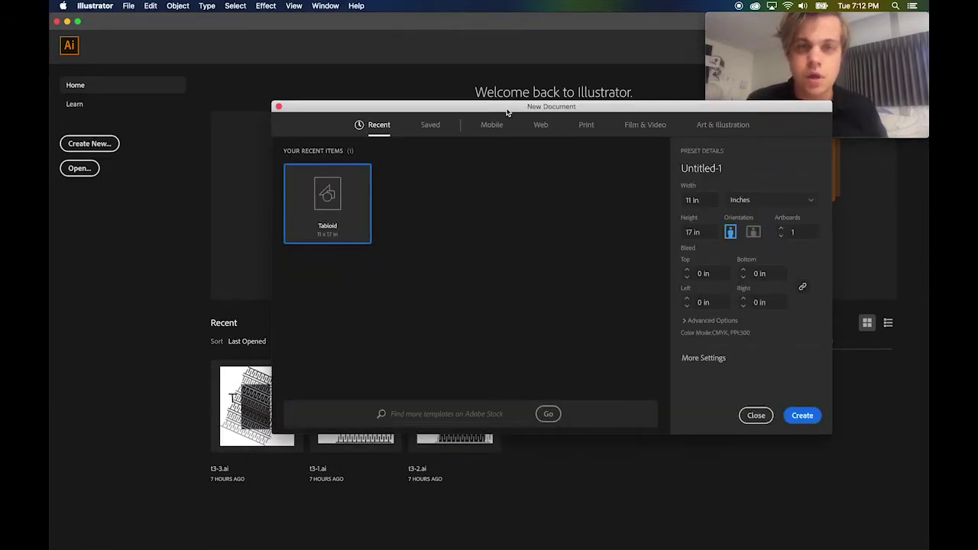
{"action": "left_click_drag", "start_coordinate": [506, 112], "coordinate": [409, 132]}
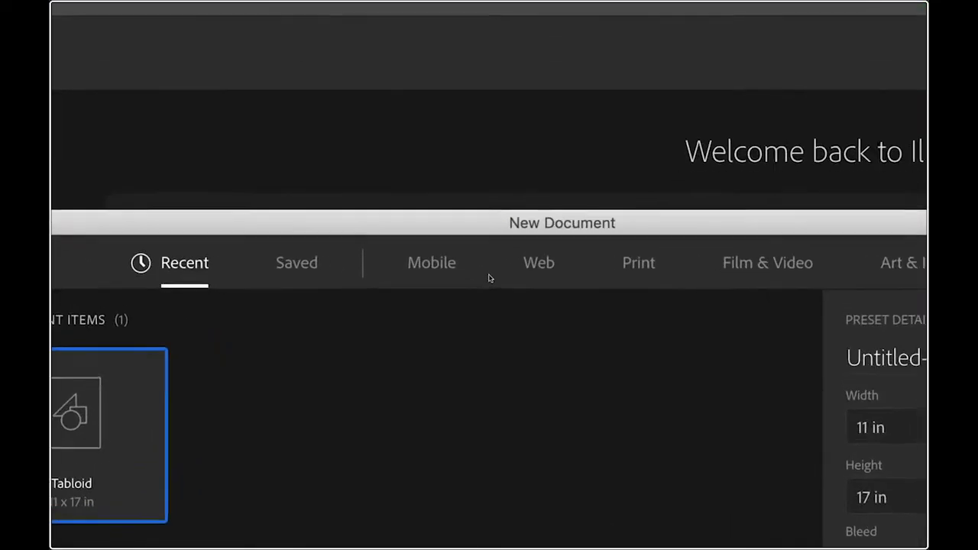
{"action": "left_click", "coordinate": [489, 277]}
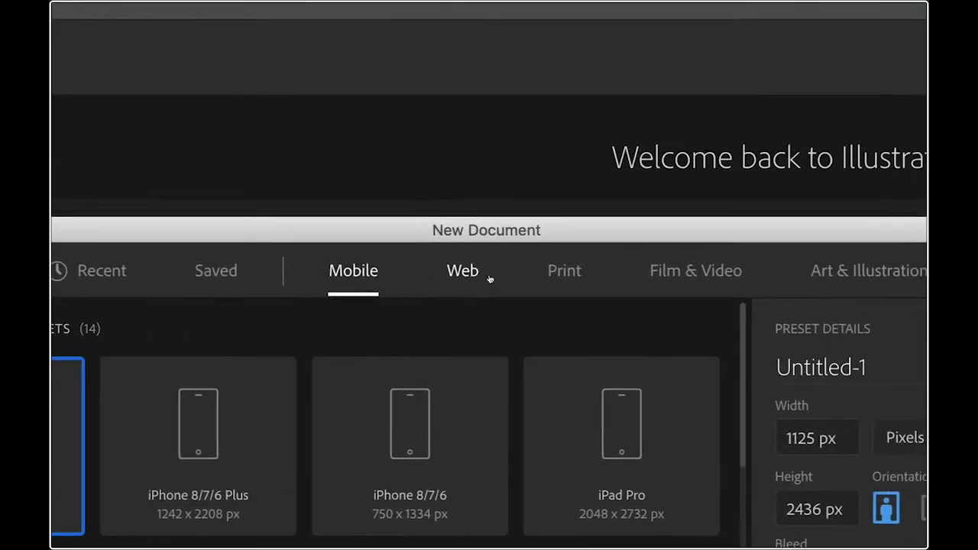
{"action": "left_click", "coordinate": [576, 272]}
{"action": "left_click", "coordinate": [678, 272]}
{"action": "left_click", "coordinate": [490, 278]}
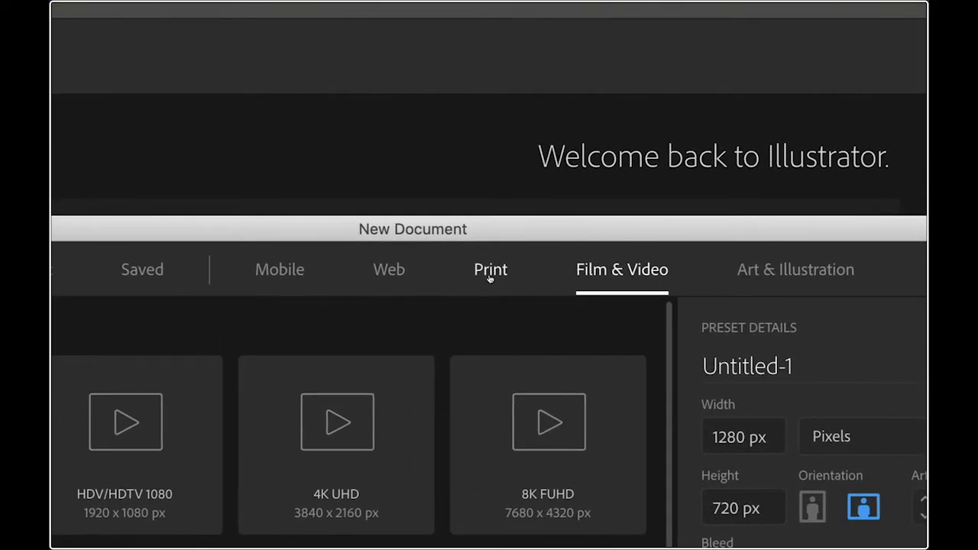
{"action": "left_click", "coordinate": [490, 278]}
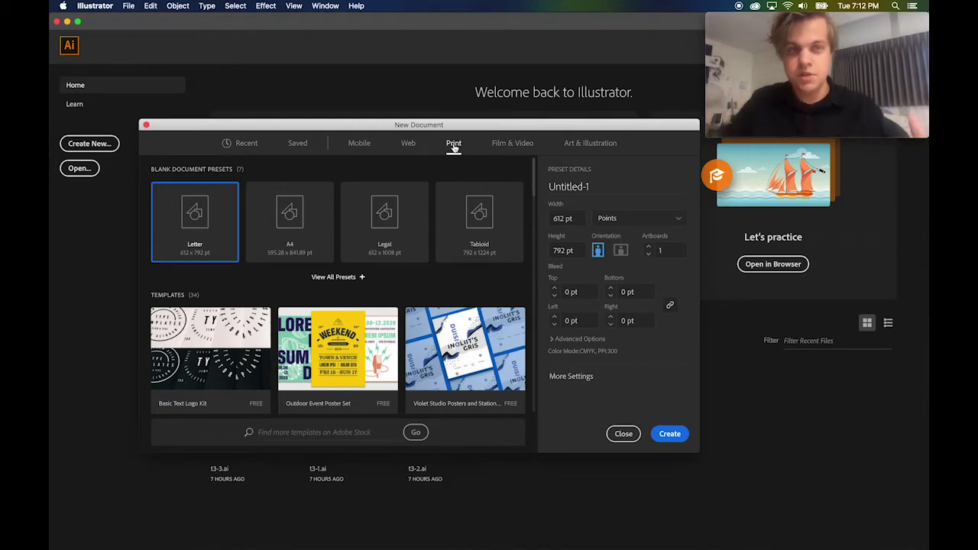
Create a Tabloid 792 × 1224 pt portrait document and close the welcome tour.
{"action": "left_click", "coordinate": [626, 220]}
{"action": "left_click", "coordinate": [635, 274]}
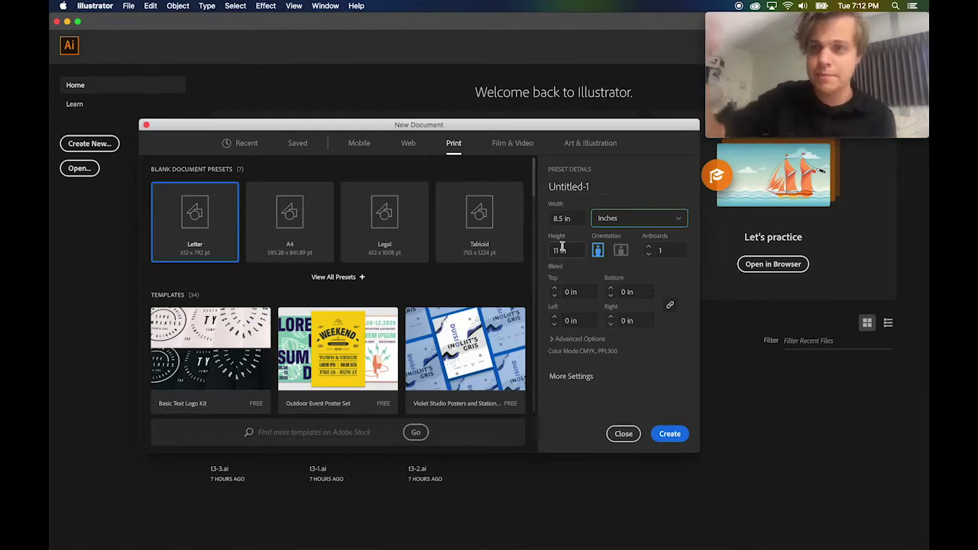
{"action": "left_click", "coordinate": [511, 243]}
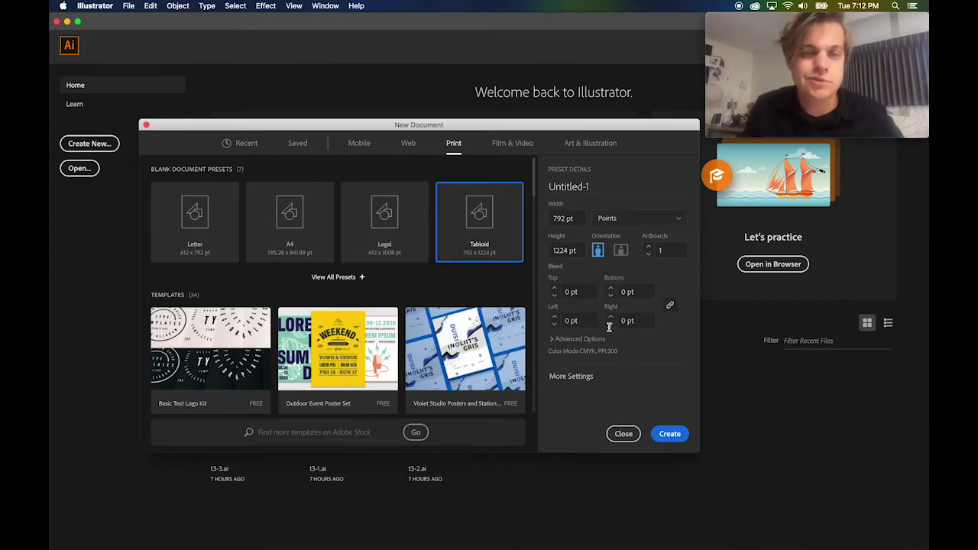
{"action": "left_click", "coordinate": [658, 439]}
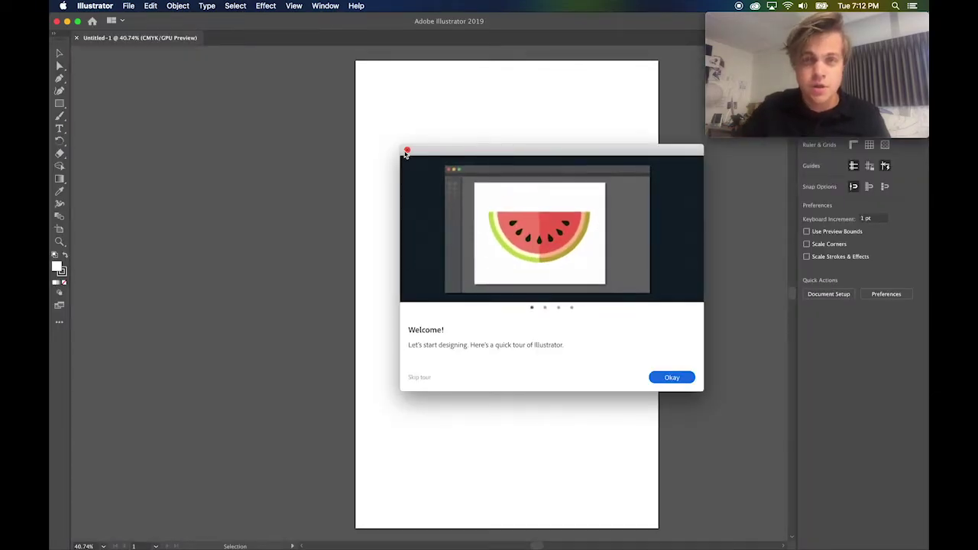
{"action": "left_click", "coordinate": [405, 152]}
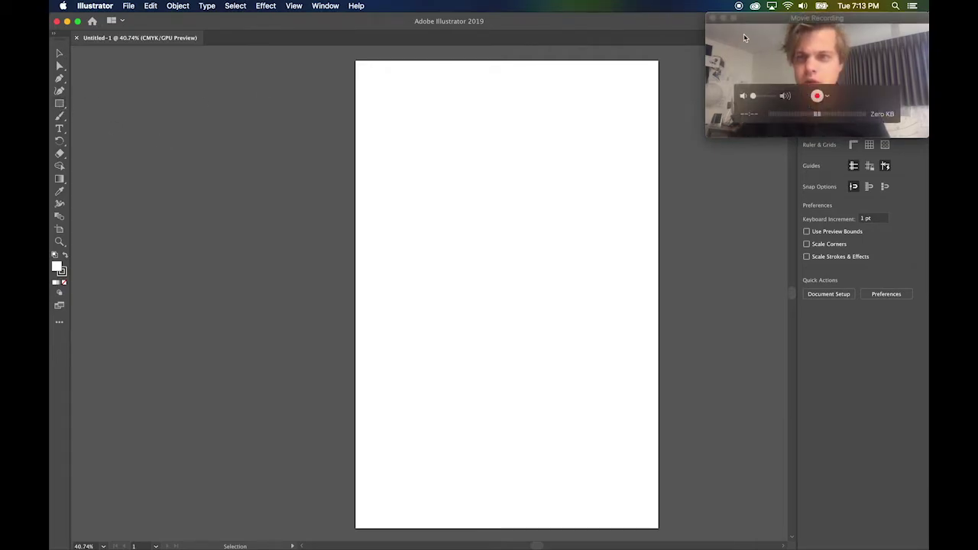
Clear the welcome tour so only the empty Tabloid artboard shows, in the Essentials workspace.
{"action": "left_click_drag", "start_coordinate": [746, 21], "coordinate": [129, 28]}
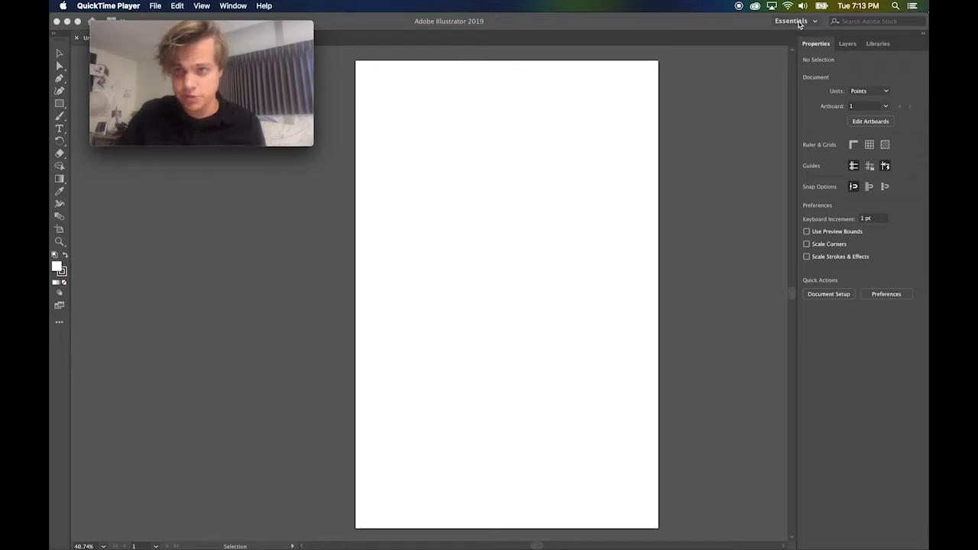
{"action": "left_click", "coordinate": [800, 22]}
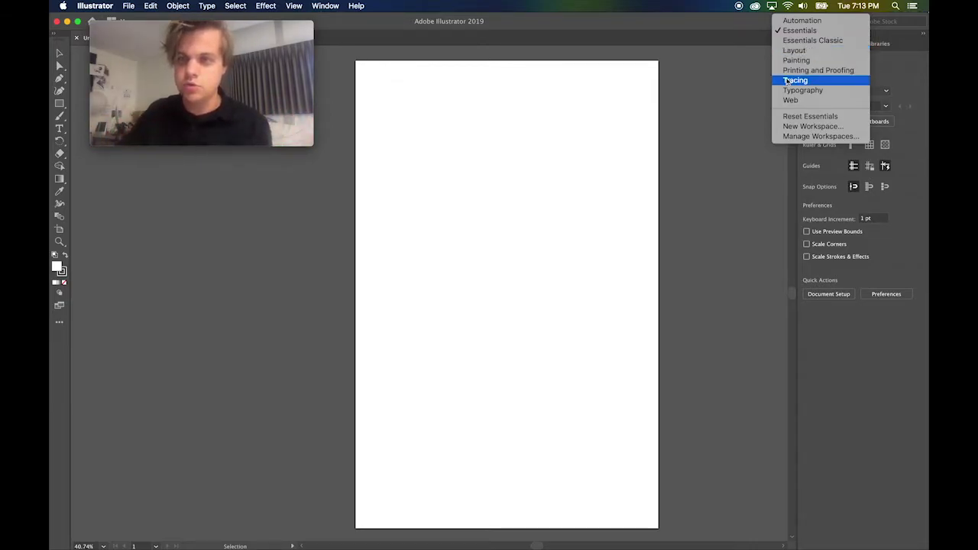
{"action": "left_click", "coordinate": [719, 109]}
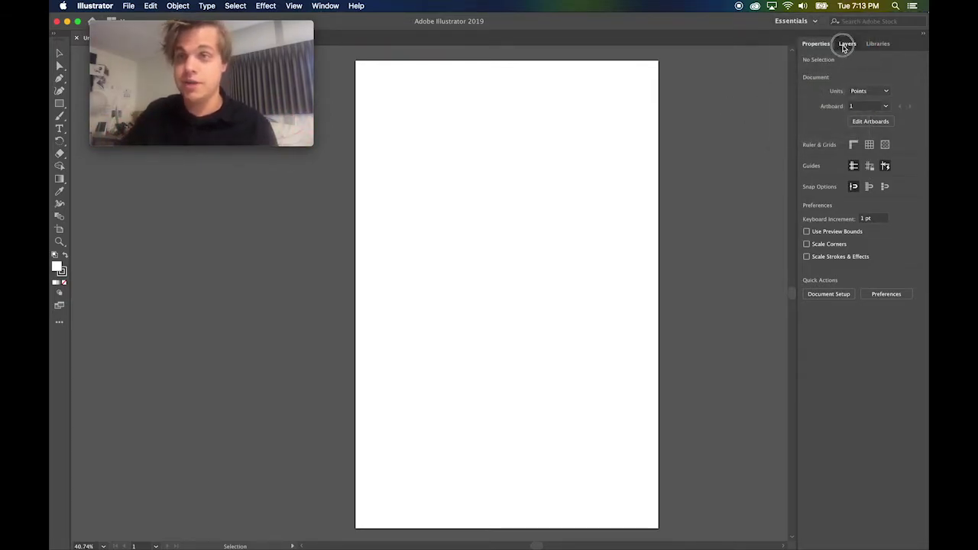
{"action": "left_click_drag", "start_coordinate": [848, 44], "coordinate": [699, 107]}
{"action": "left_click_drag", "start_coordinate": [850, 44], "coordinate": [644, 157]}
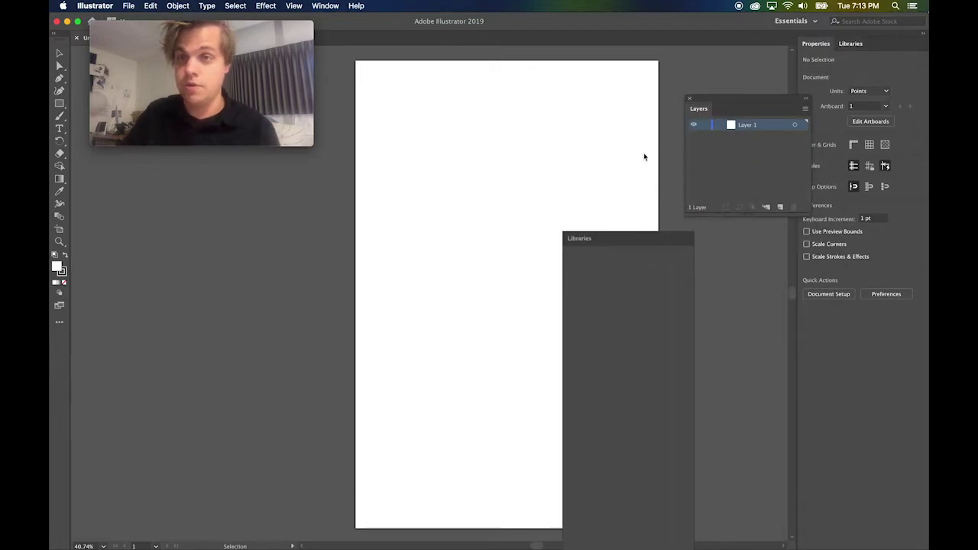
{"action": "left_click", "coordinate": [689, 99]}
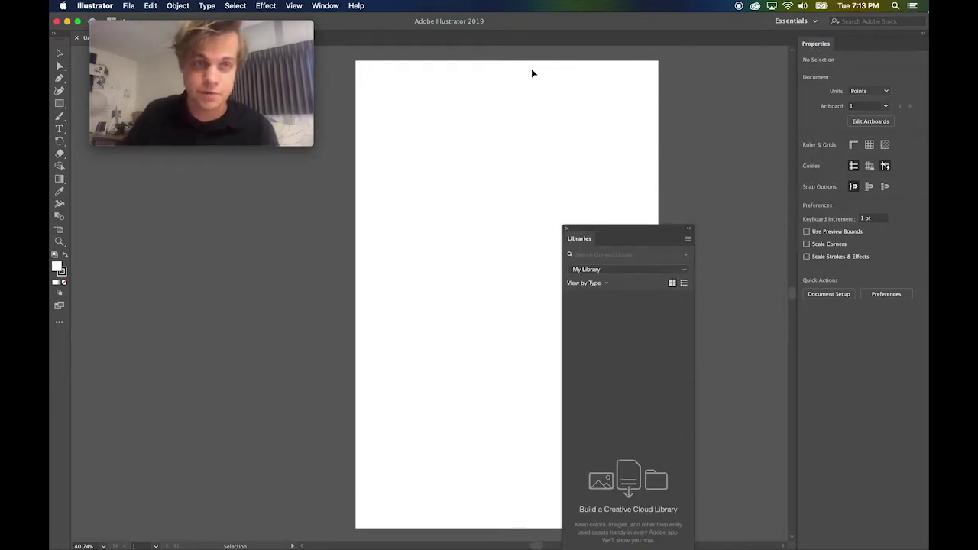
{"action": "left_click", "coordinate": [788, 22]}
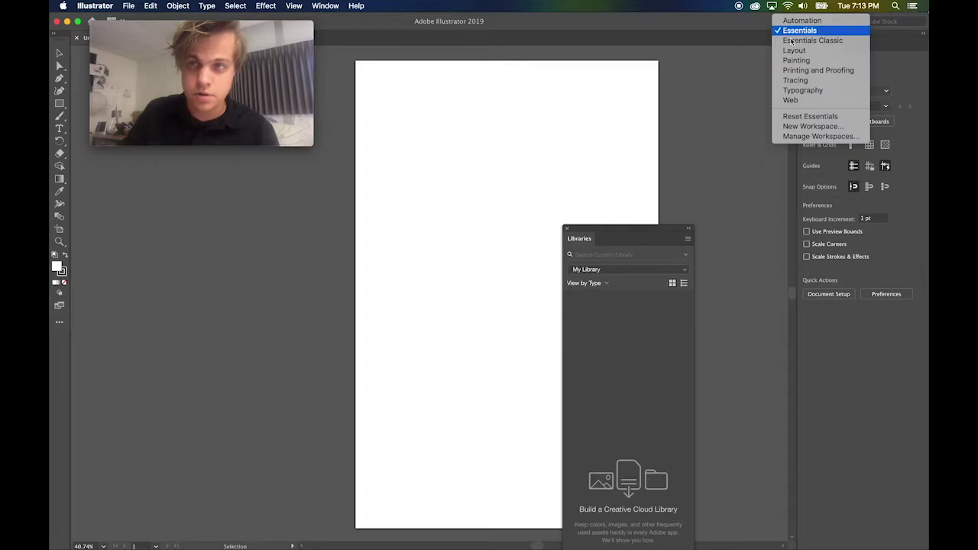
{"action": "left_click", "coordinate": [808, 117]}
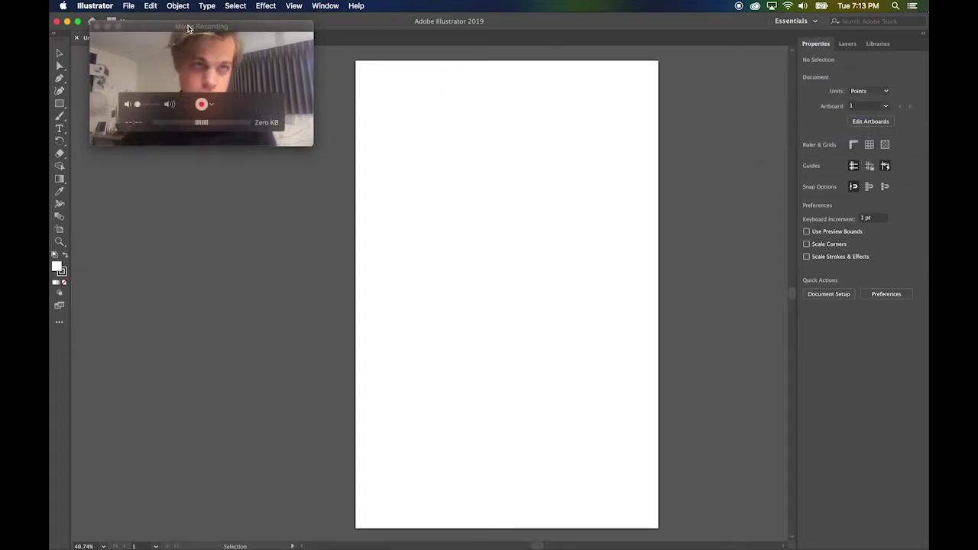
{"action": "left_click_drag", "start_coordinate": [197, 30], "coordinate": [812, 4]}
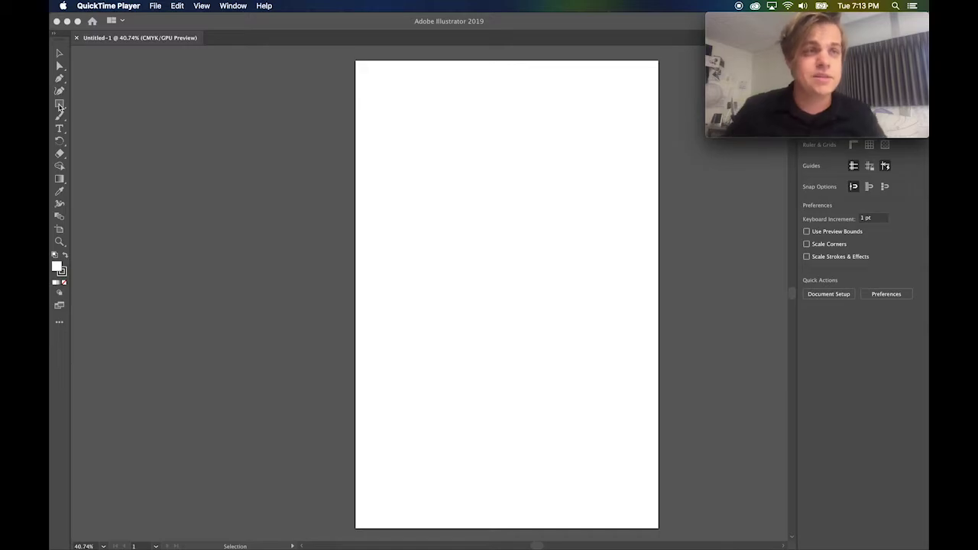
{"action": "left_click", "coordinate": [60, 105]}
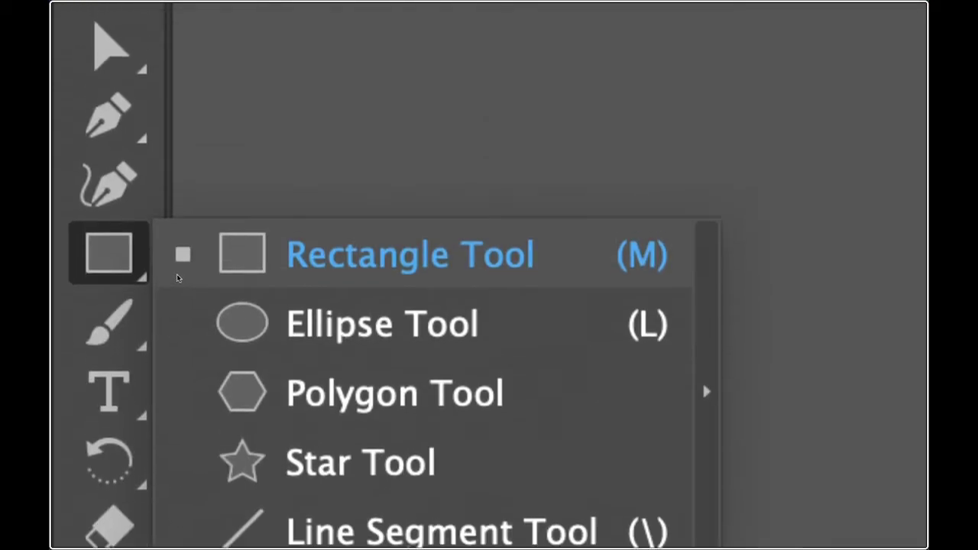
Draw a roughly 196 × 196 pt square near the artboard's upper left with the Rectangle Tool.
{"action": "left_click", "coordinate": [206, 278]}
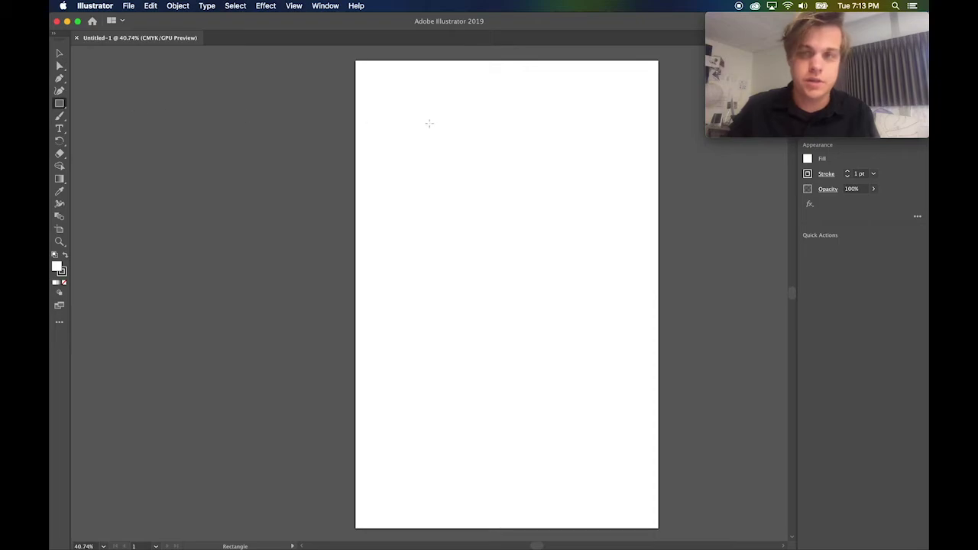
{"action": "left_click_drag", "start_coordinate": [453, 178], "coordinate": [479, 199]}
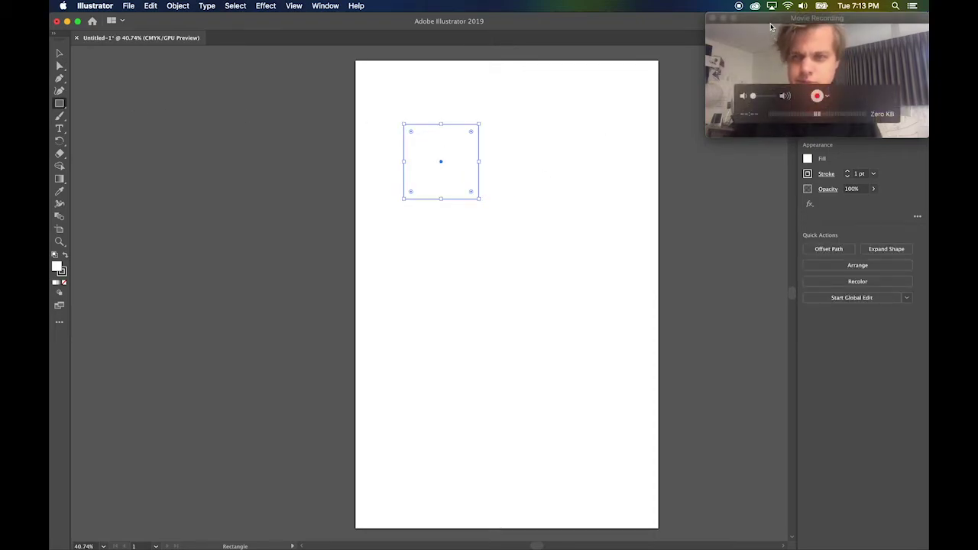
{"action": "left_click_drag", "start_coordinate": [782, 23], "coordinate": [196, 20]}
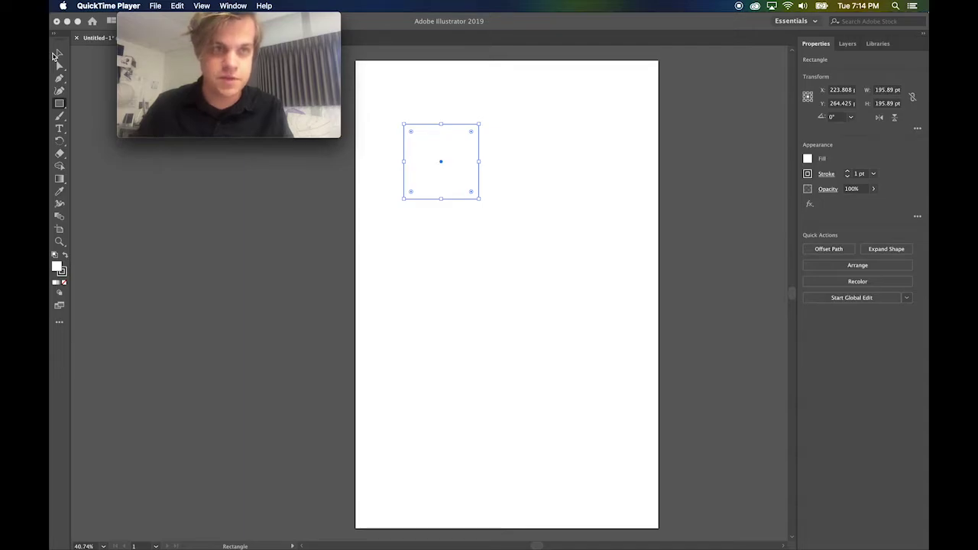
{"action": "left_click", "coordinate": [58, 53]}
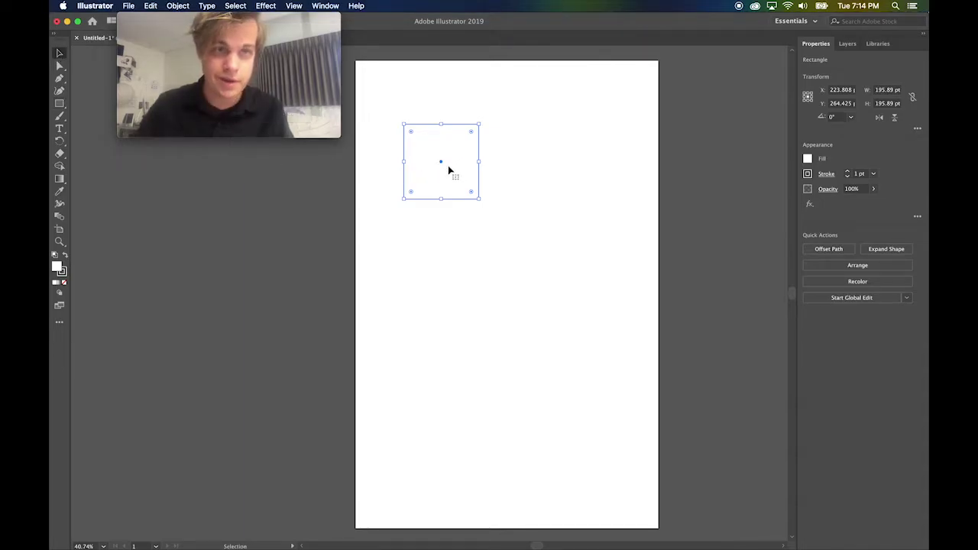
Nudge the square and stretch it into a wide rectangle, then reselect it.
{"action": "left_click_drag", "start_coordinate": [449, 170], "coordinate": [480, 180]}
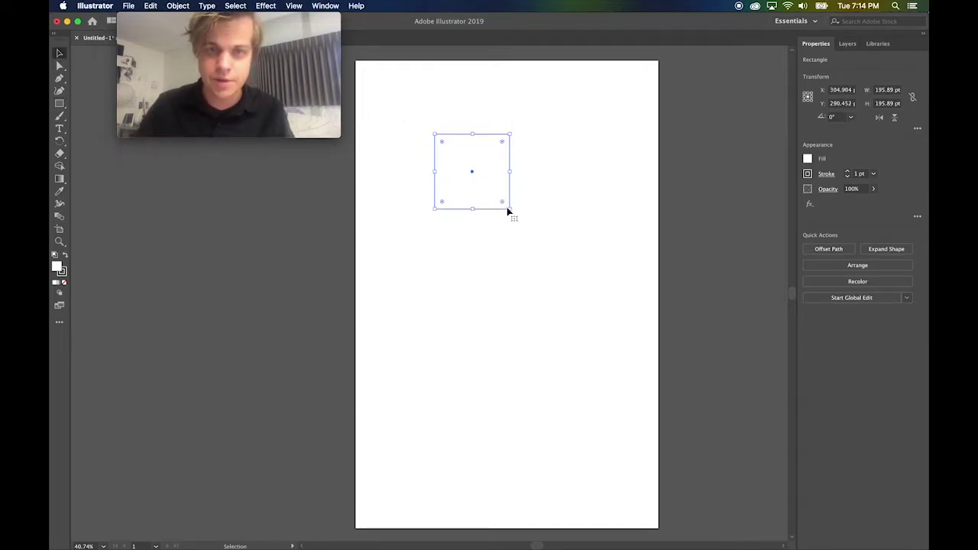
{"action": "left_click_drag", "start_coordinate": [509, 210], "coordinate": [603, 205]}
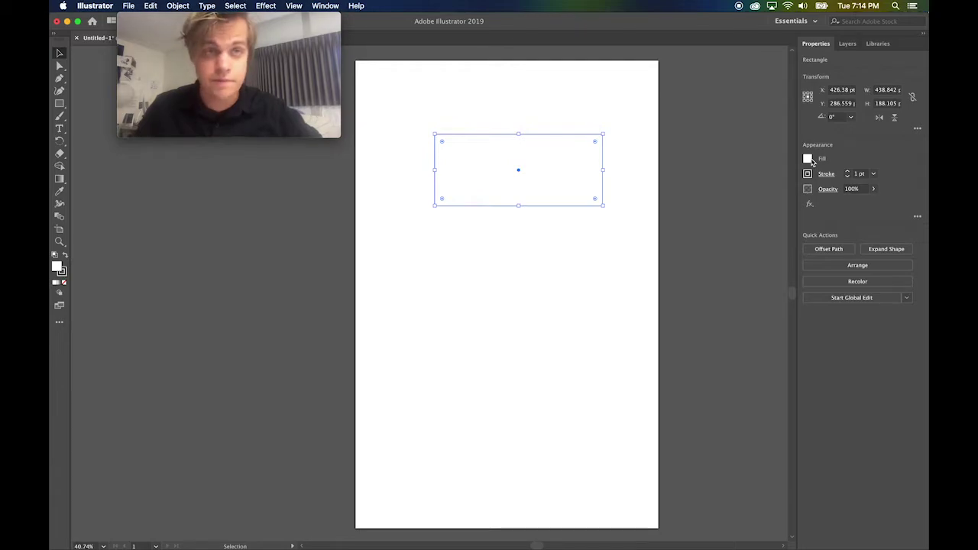
{"action": "left_click", "coordinate": [768, 157]}
{"action": "left_click", "coordinate": [558, 182]}
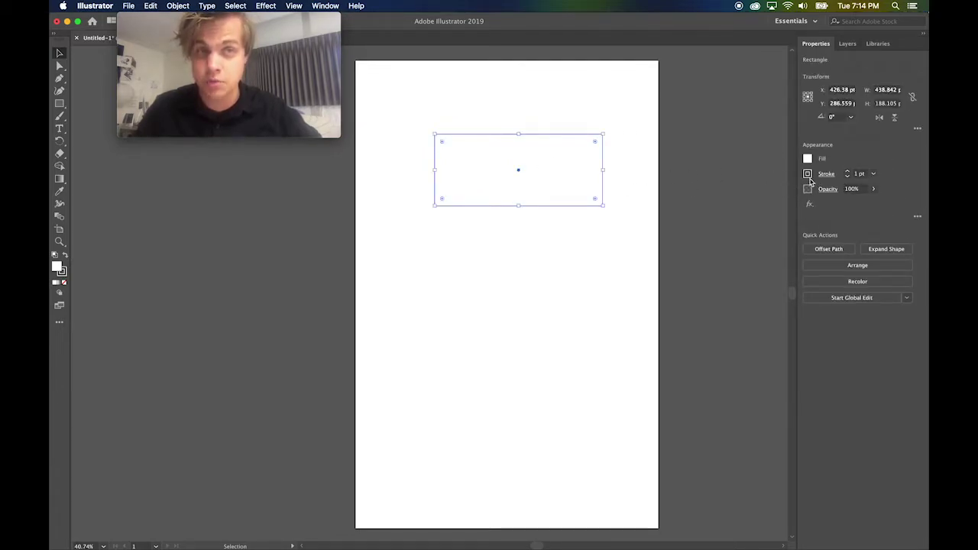
Give the rectangle a 9 pt dark red stroke and cyan fill, then delete it.
{"action": "left_click", "coordinate": [808, 175]}
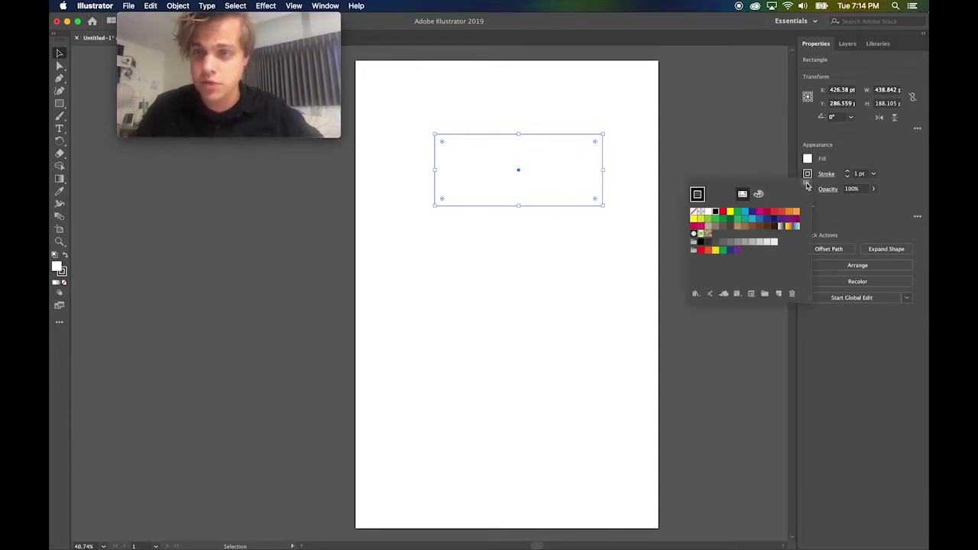
{"action": "left_click", "coordinate": [847, 172]}
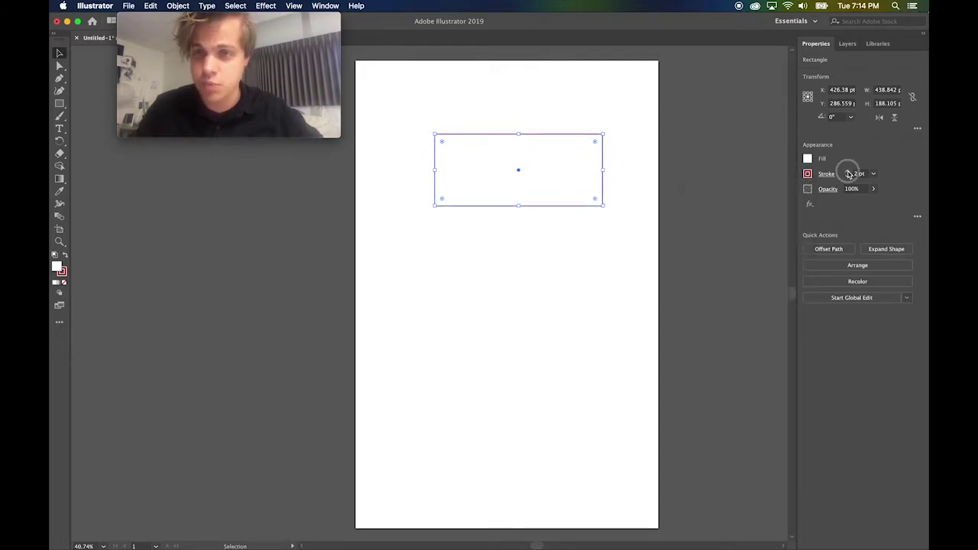
{"action": "left_click", "coordinate": [847, 173]}
{"action": "left_click", "coordinate": [847, 172]}
{"action": "left_click", "coordinate": [847, 173]}
{"action": "left_click", "coordinate": [807, 158]}
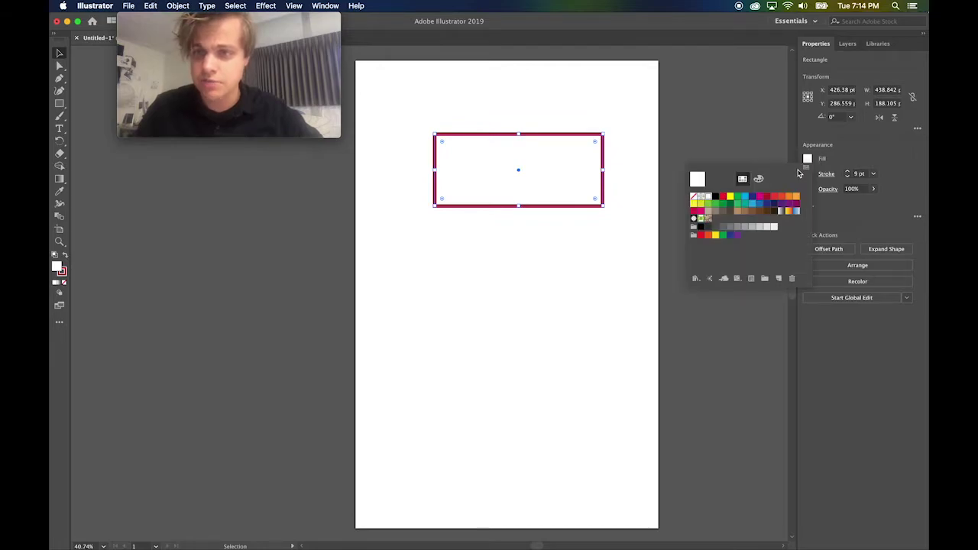
{"action": "left_click", "coordinate": [745, 196]}
{"action": "left_click", "coordinate": [659, 186]}
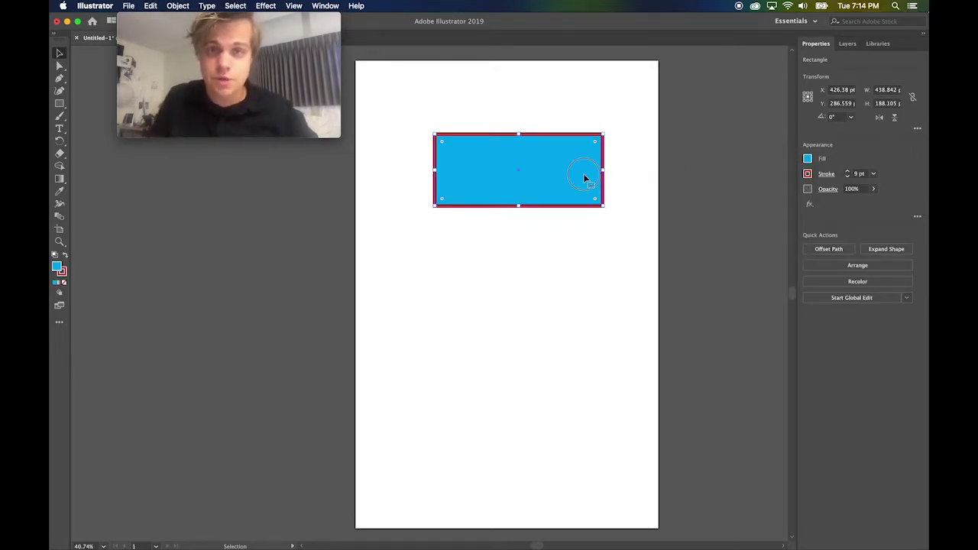
{"action": "key", "text": "Delete"}
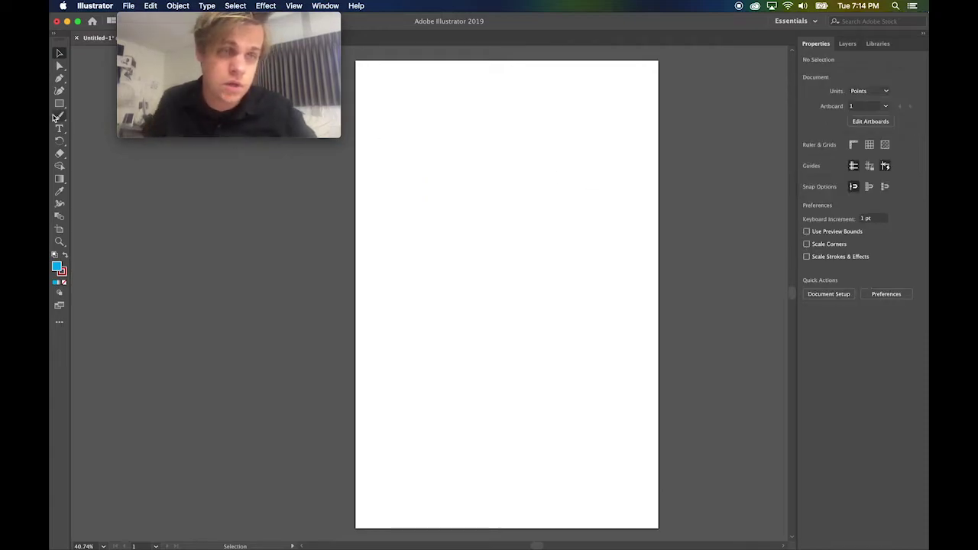
{"action": "left_click", "coordinate": [59, 103]}
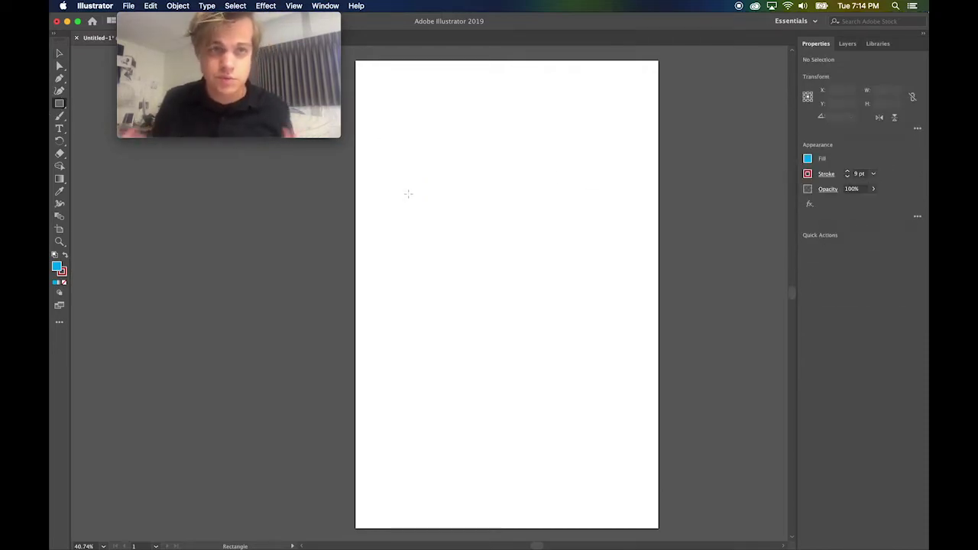
{"action": "mouse_move", "coordinate": [398, 165]}
{"action": "left_mouse_down"}
{"action": "mouse_move", "coordinate": [444, 212]}
{"action": "mouse_move", "coordinate": [425, 216]}
{"action": "mouse_move", "coordinate": [517, 296]}
{"action": "left_mouse_up"}
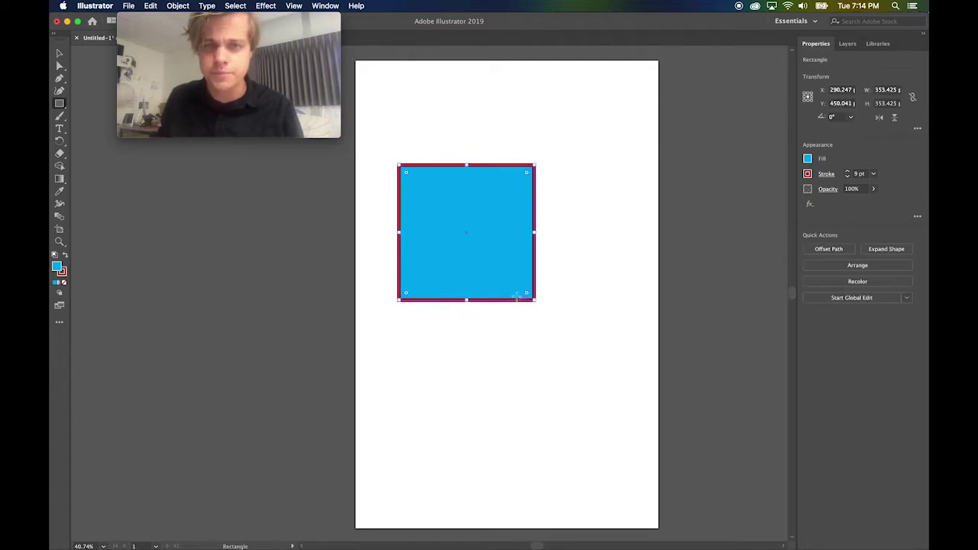
{"action": "key", "text": "Delete"}
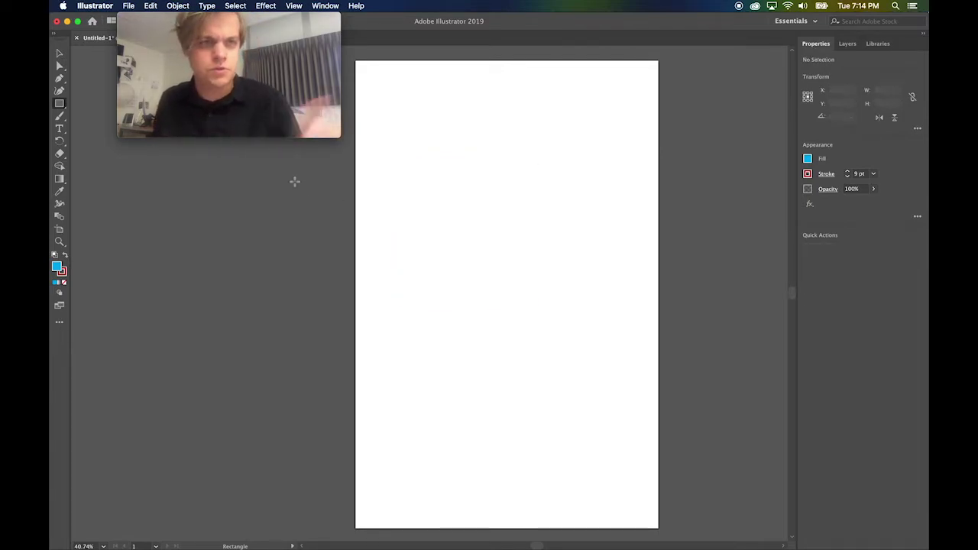
{"action": "left_click_drag", "start_coordinate": [62, 108], "coordinate": [157, 112]}
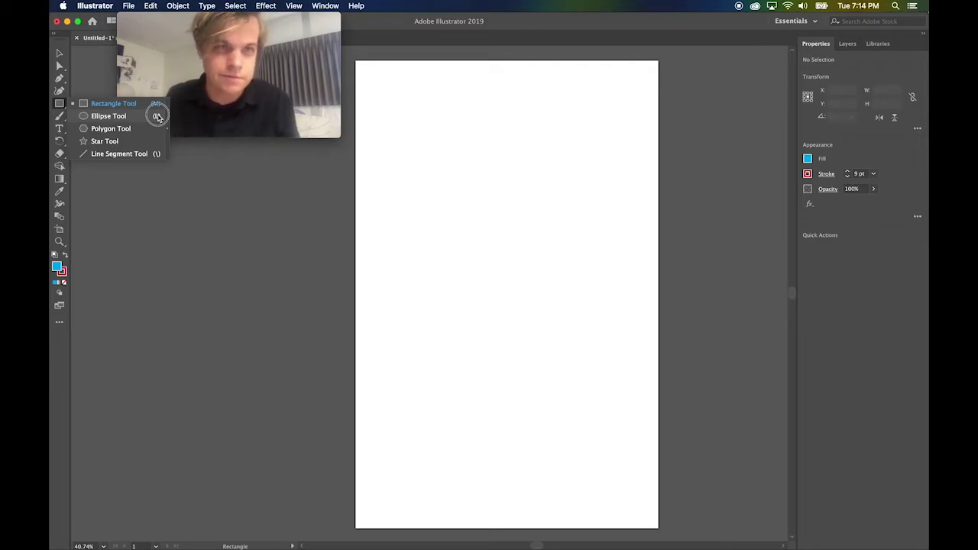
Draw a large circle near the artboard centre with the Ellipse Tool.
{"action": "left_click_drag", "start_coordinate": [156, 116], "coordinate": [157, 116]}
{"action": "left_click_drag", "start_coordinate": [456, 179], "coordinate": [571, 333]}
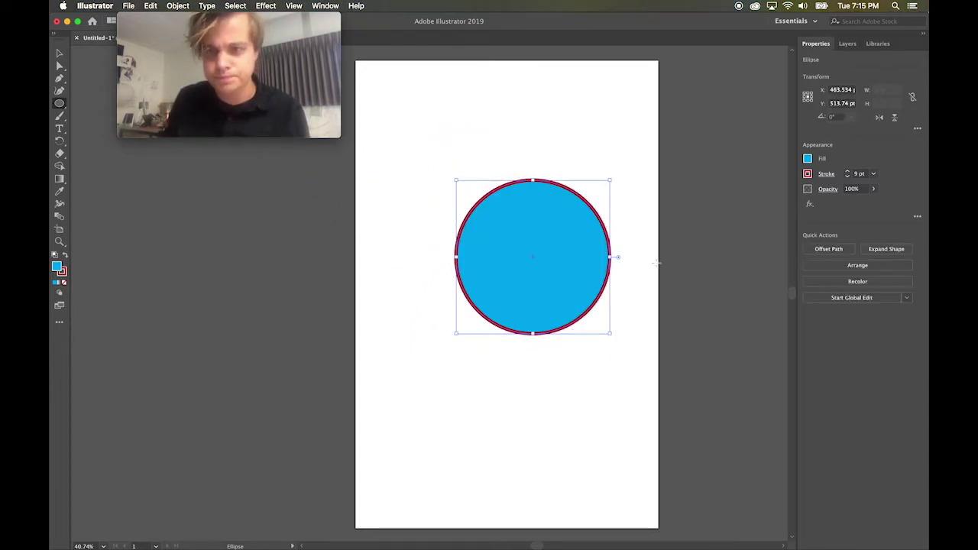
Set the circle's stroke to None, leaving a plain cyan 401.37 pt circle.
{"action": "left_click", "coordinate": [808, 176]}
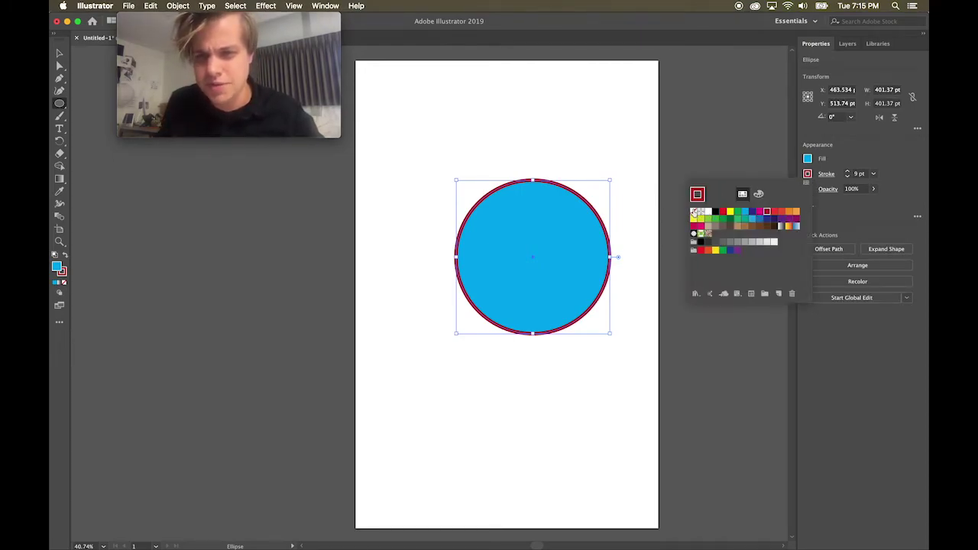
{"action": "left_click", "coordinate": [693, 212]}
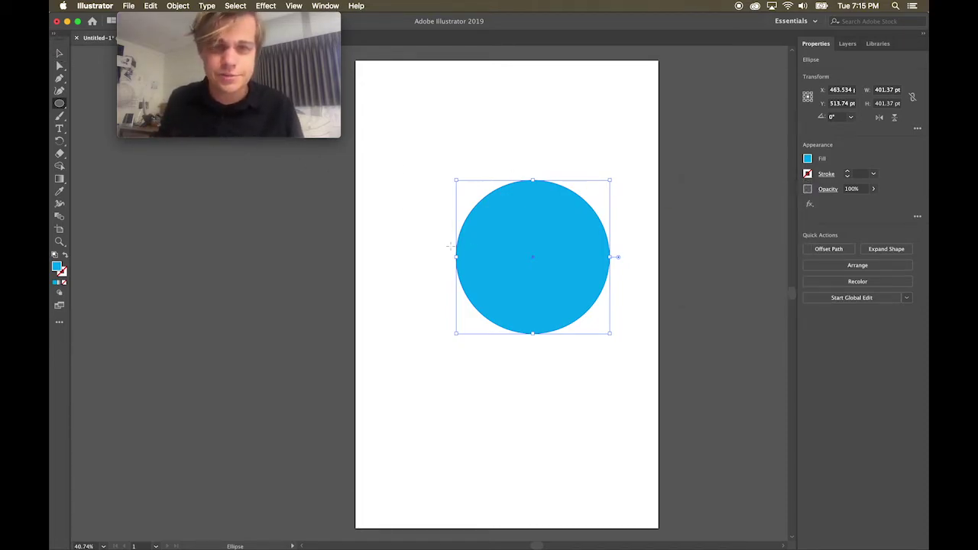
{"action": "key", "text": "v"}
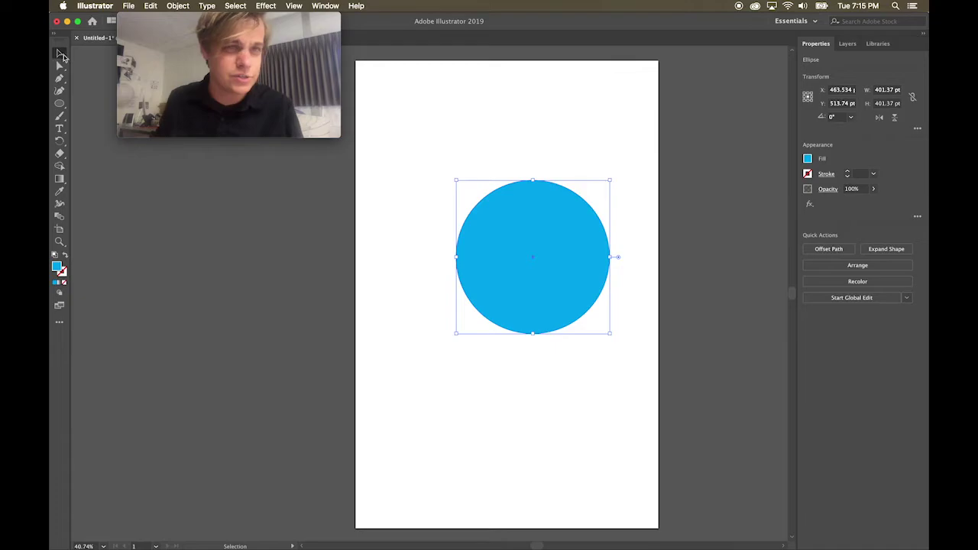
Make a small copy of the circle in the top-left corner, delete the original, and repeat it into a row of five.
{"action": "left_click_drag", "start_coordinate": [516, 286], "coordinate": [425, 196]}
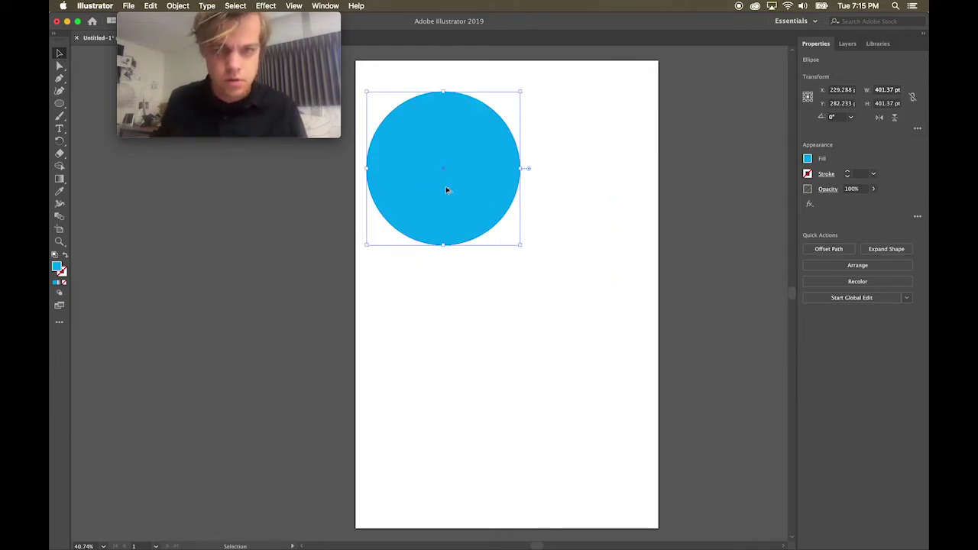
{"action": "left_click_drag", "start_coordinate": [447, 190], "coordinate": [596, 266]}
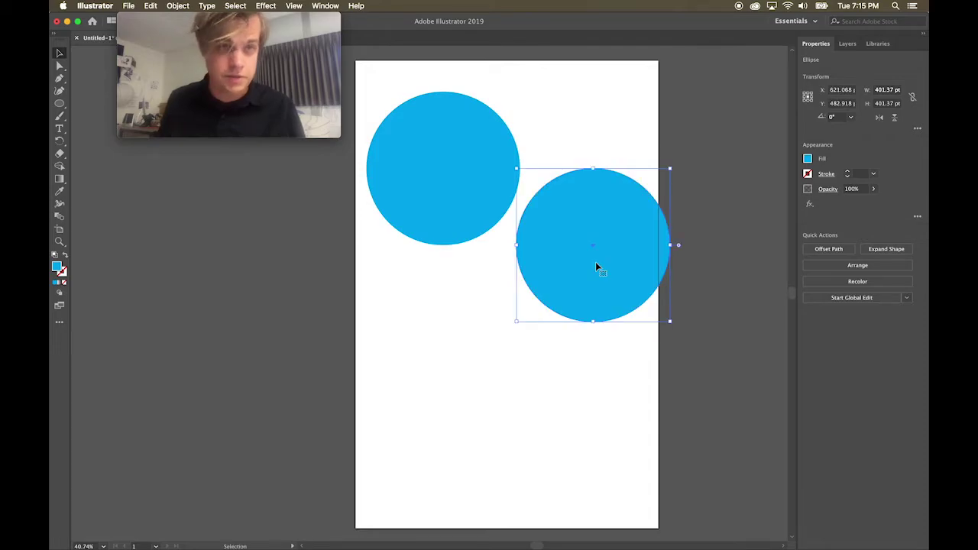
{"action": "left_click_drag", "start_coordinate": [670, 321], "coordinate": [603, 253]}
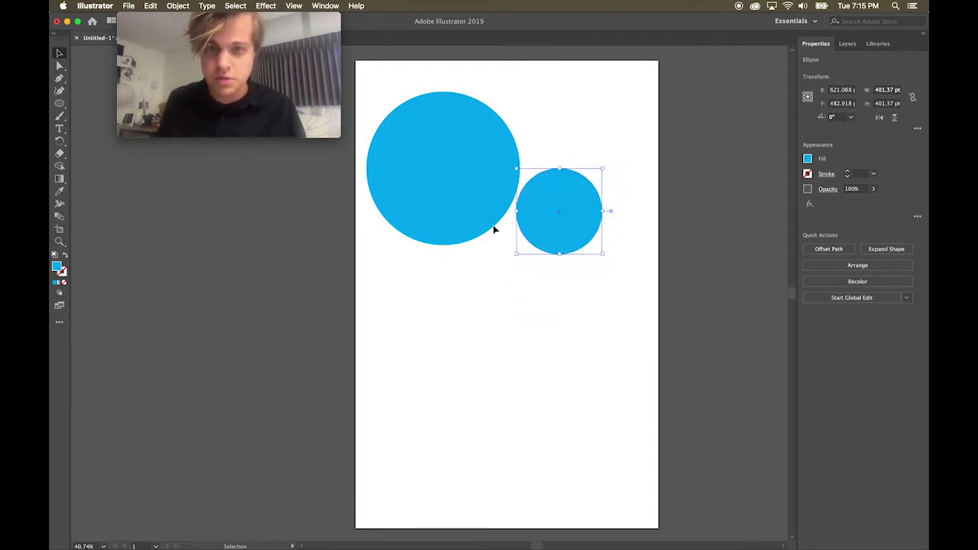
{"action": "left_click", "coordinate": [450, 206]}
{"action": "key", "text": "Delete"}
{"action": "left_click_drag", "start_coordinate": [545, 222], "coordinate": [448, 120]}
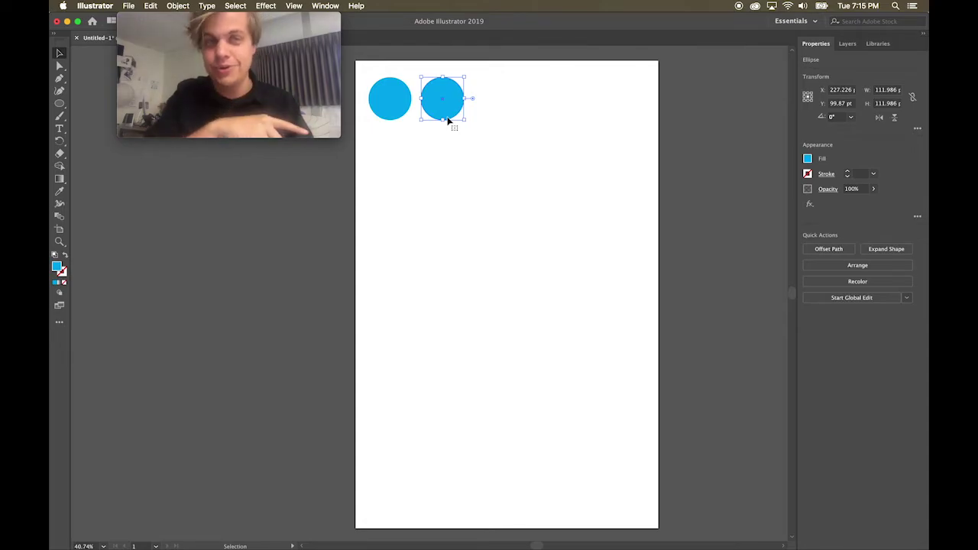
{"action": "key", "text": "super+d"}
{"action": "key", "text": "super+d"}
{"action": "key", "text": "super+d"}
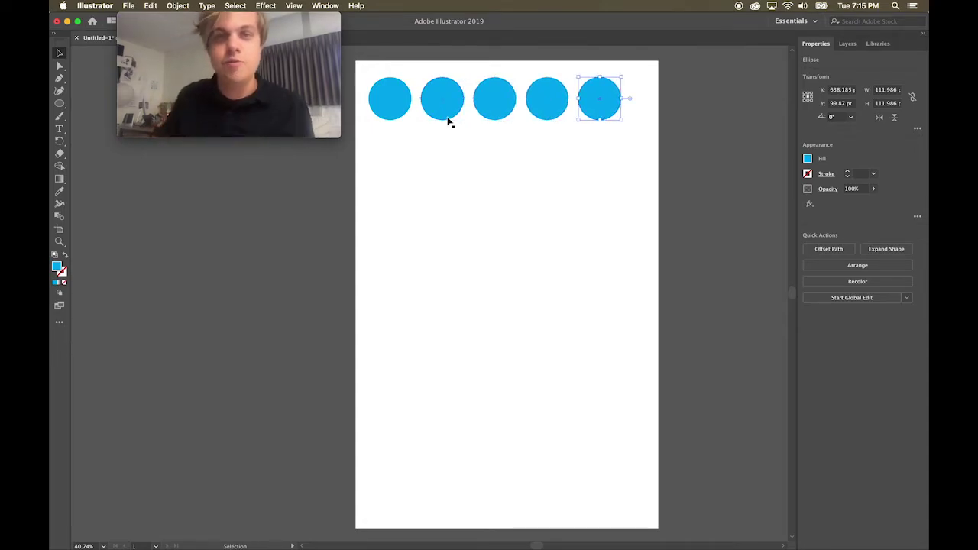
Copy the row of five downward repeatedly into eight rows, then select all 40 circles.
{"action": "key", "text": "super+a"}
{"action": "left_click_drag", "start_coordinate": [609, 105], "coordinate": [606, 161]}
{"action": "key", "text": "super+d"}
{"action": "key", "text": "super+d"}
{"action": "key", "text": "super+d"}
{"action": "key", "text": "super+d"}
{"action": "key", "text": "super+d"}
{"action": "key", "text": "super+d"}
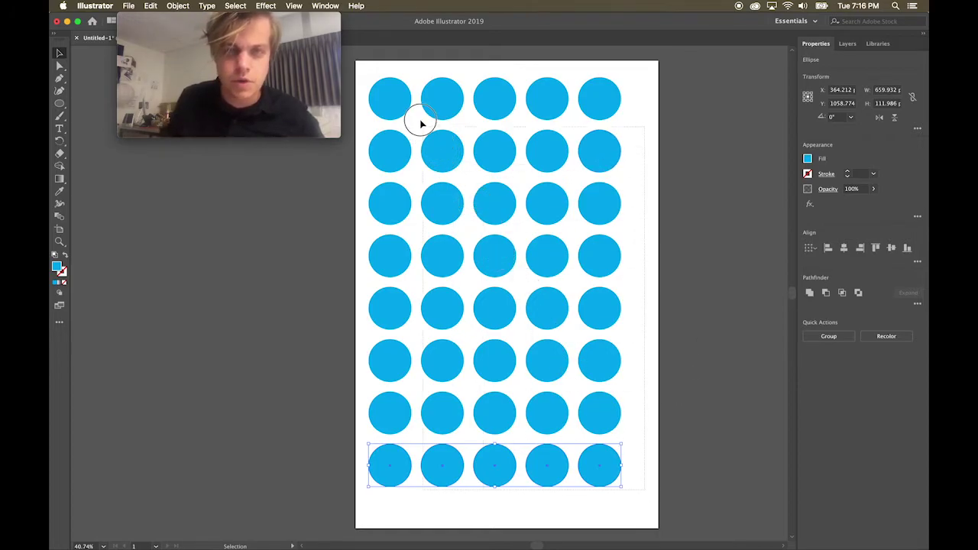
{"action": "key", "text": "super+a"}
Delete all the circles and place a point-text line reading Jenner near the top-left.
{"action": "key", "text": "Delete"}
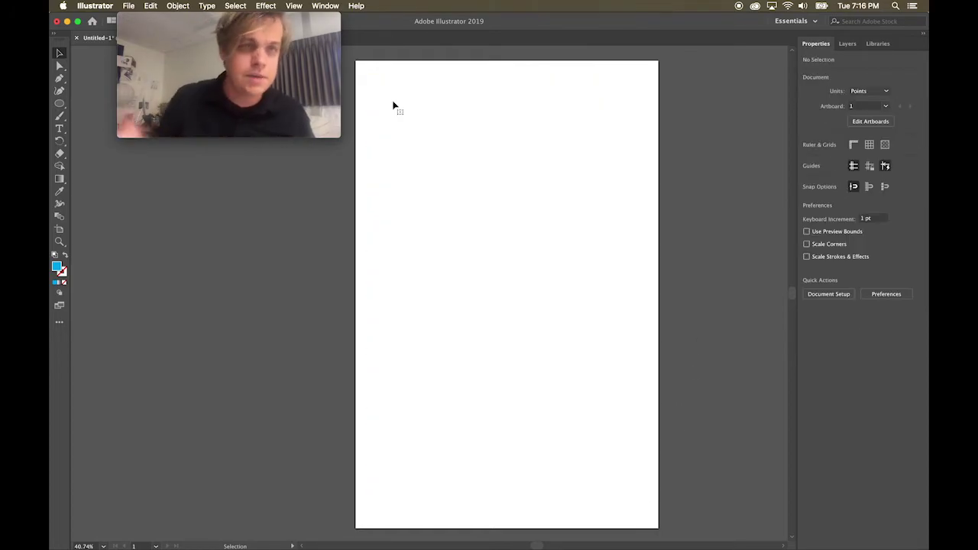
{"action": "left_click", "coordinate": [60, 132]}
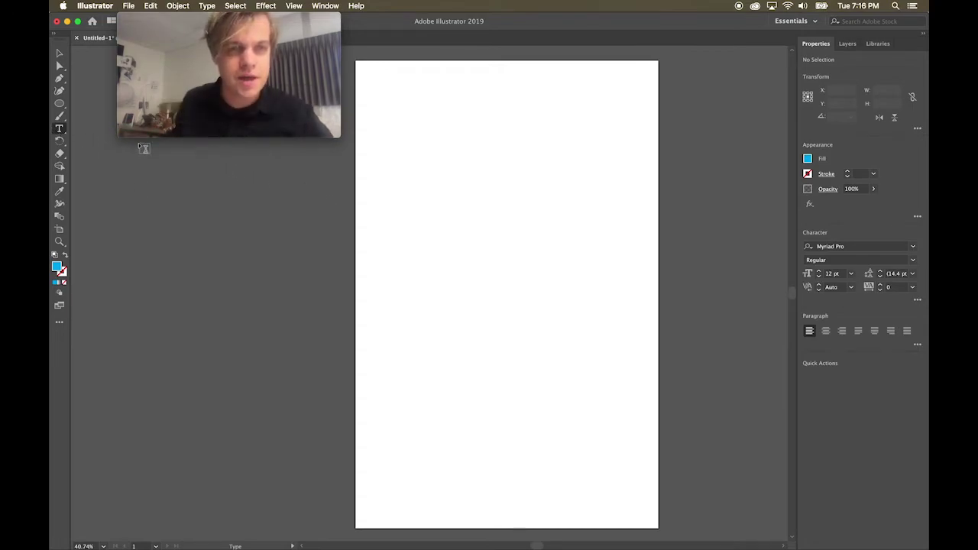
{"action": "left_click", "coordinate": [399, 152]}
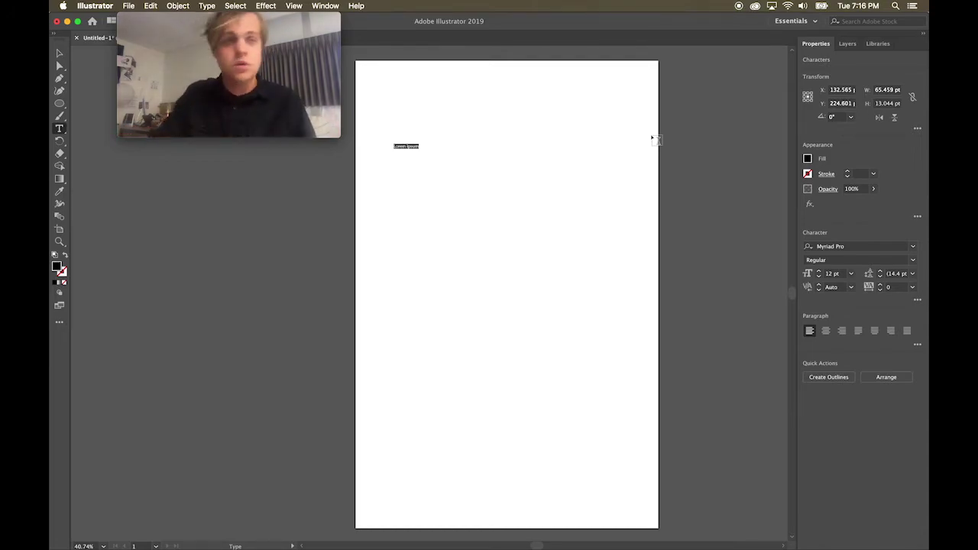
{"action": "type", "text": "t"}
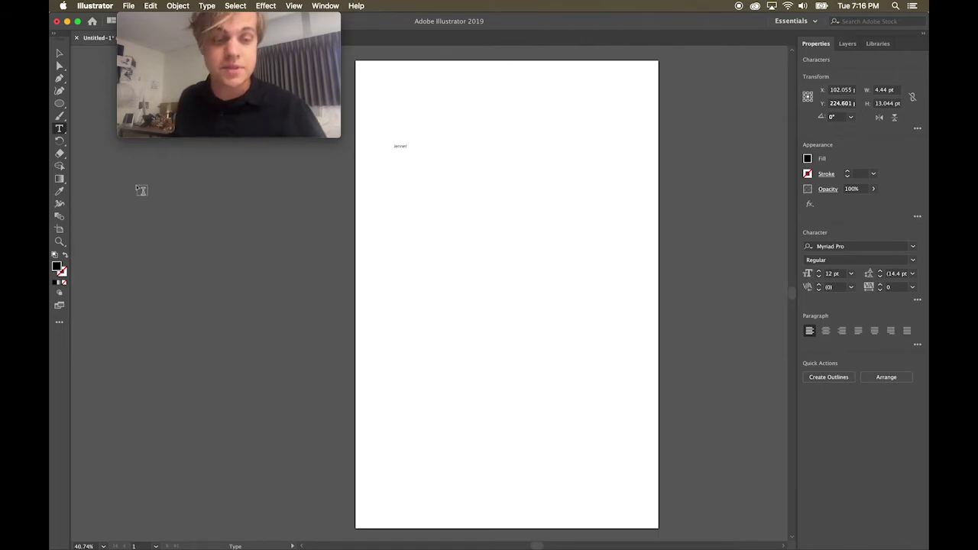
{"action": "key", "text": "Escape"}
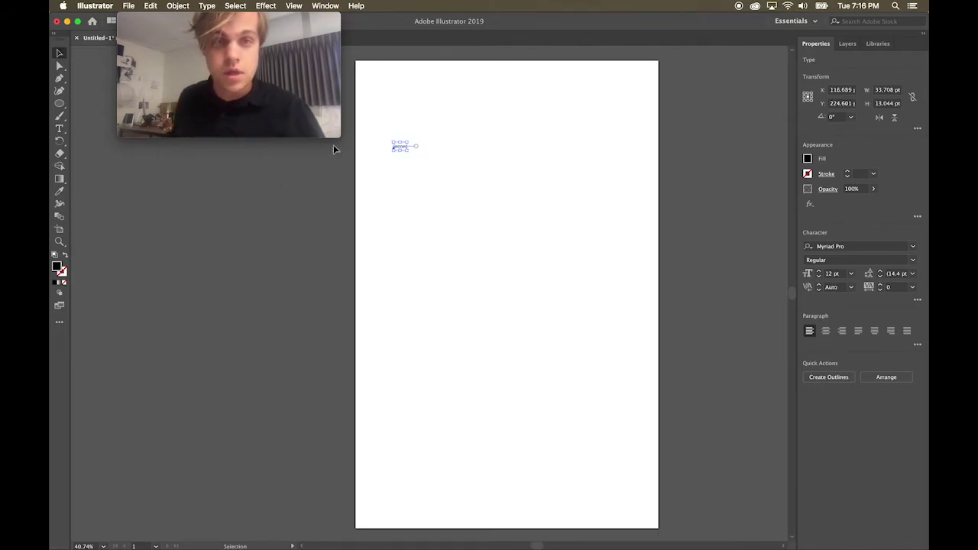
Scale Jenner up and restyle it in Futura Std Bold Oblique with -14 tracking.
{"action": "left_click", "coordinate": [411, 152]}
{"action": "left_click_drag", "start_coordinate": [410, 152], "coordinate": [603, 250]}
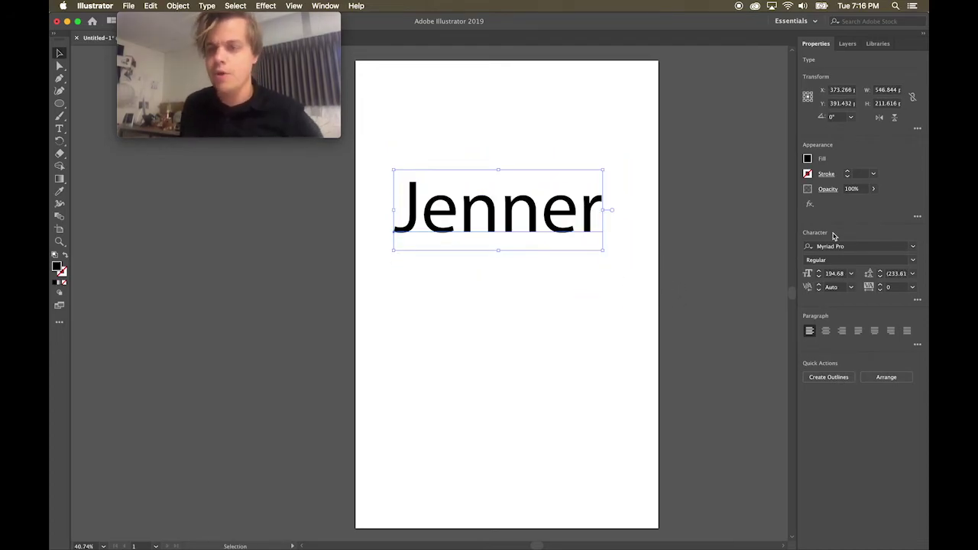
{"action": "left_click", "coordinate": [885, 246]}
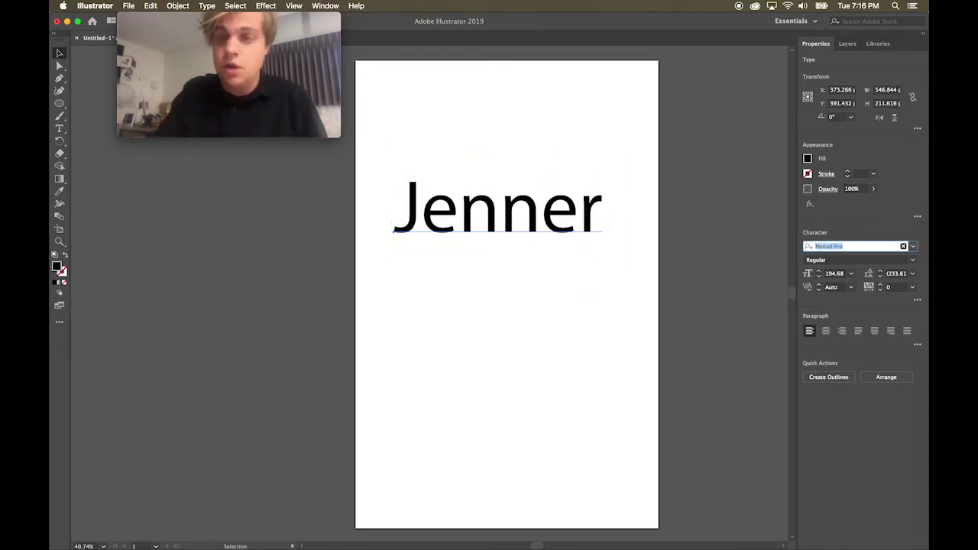
{"action": "type", "text": "futura"}
{"action": "left_click", "coordinate": [728, 396]}
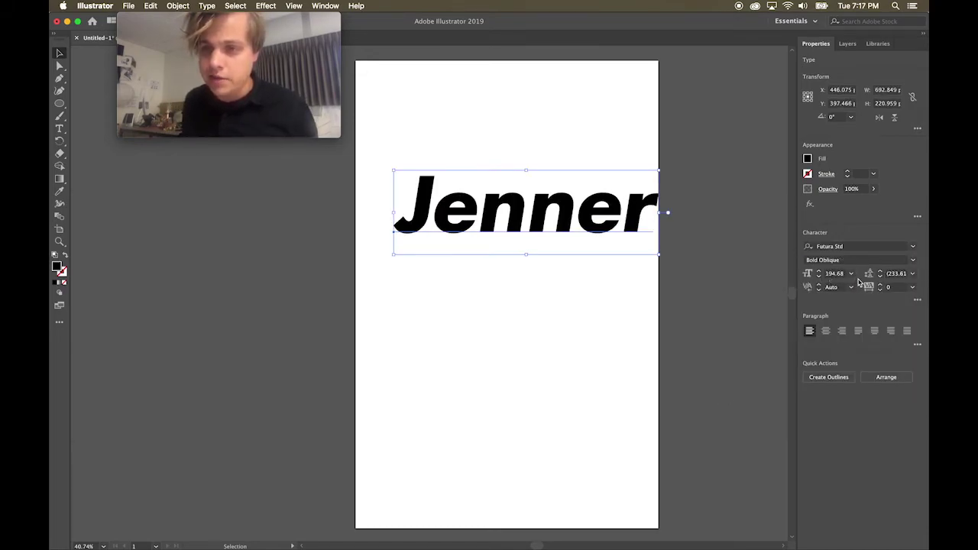
{"action": "left_click", "coordinate": [894, 287]}
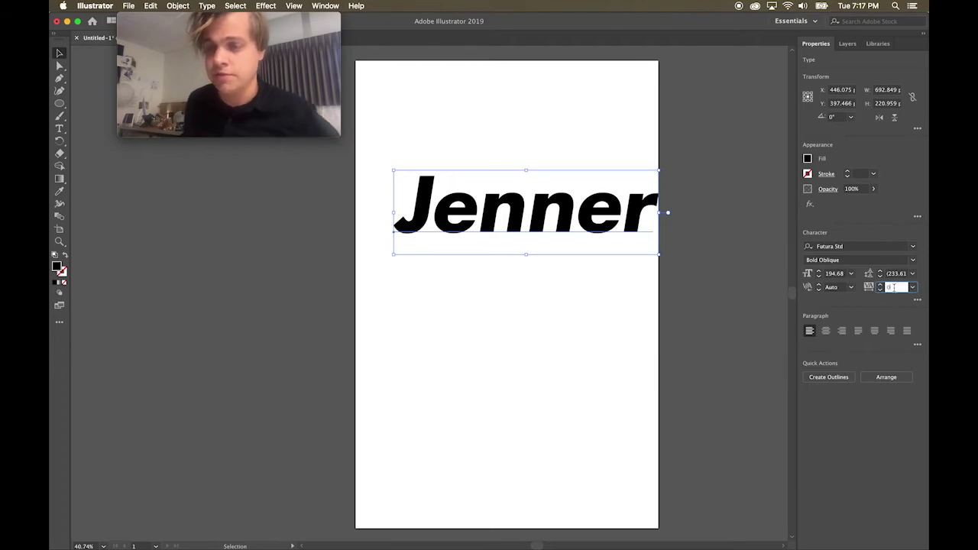
{"action": "type", "text": "-10"}
{"action": "key", "text": "Return"}
{"action": "key", "text": "Down"}
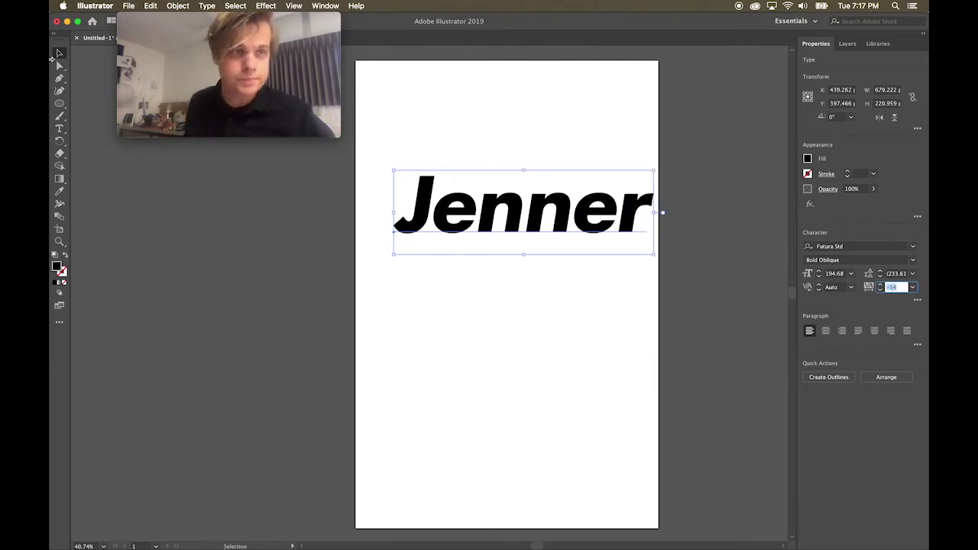
Move Jenner up and left, then delete all of its letters.
{"action": "left_click_drag", "start_coordinate": [465, 209], "coordinate": [445, 195]}
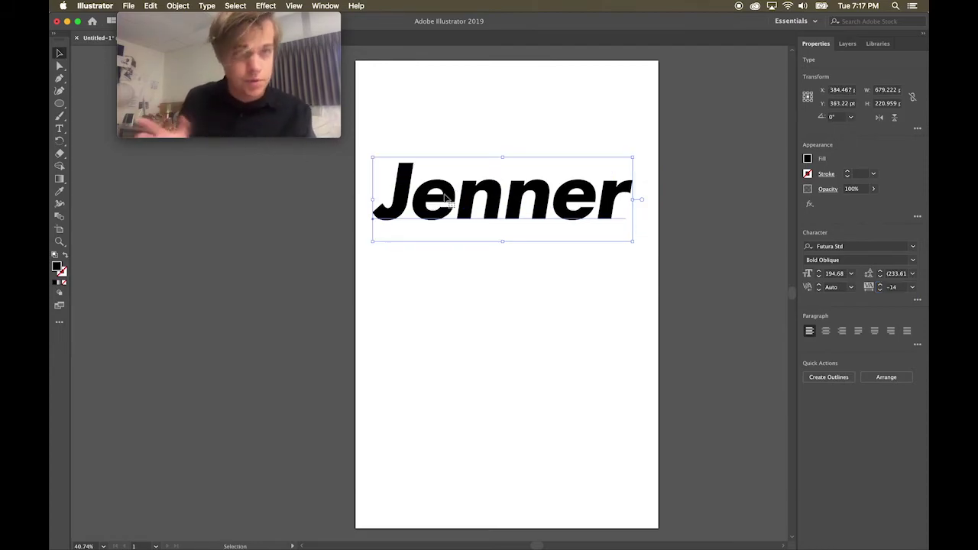
{"action": "double_click", "coordinate": [421, 204]}
{"action": "left_click_drag", "start_coordinate": [411, 204], "coordinate": [648, 176]}
{"action": "key", "text": "BackSpace"}
{"action": "key", "text": "BackSpace"}
{"action": "key", "text": "Escape"}
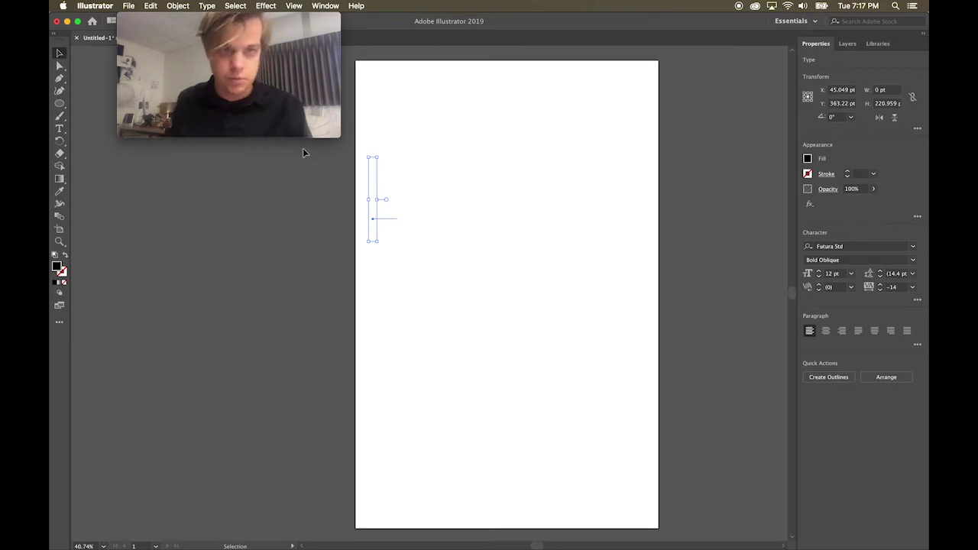
{"action": "left_click", "coordinate": [302, 149]}
Type a J near the page top, scale it up large, and convert it to outlines.
{"action": "key", "text": "t"}
{"action": "left_click", "coordinate": [437, 182]}
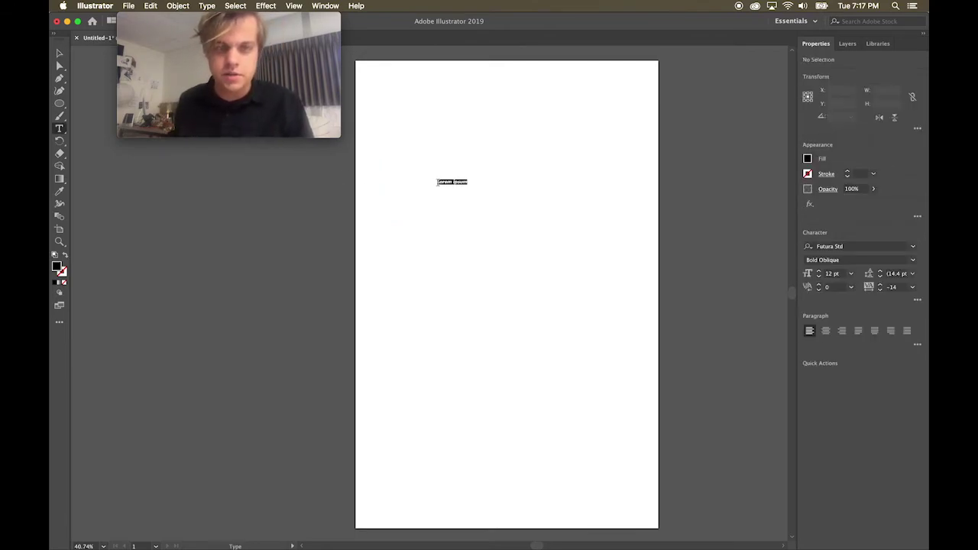
{"action": "type", "text": "J"}
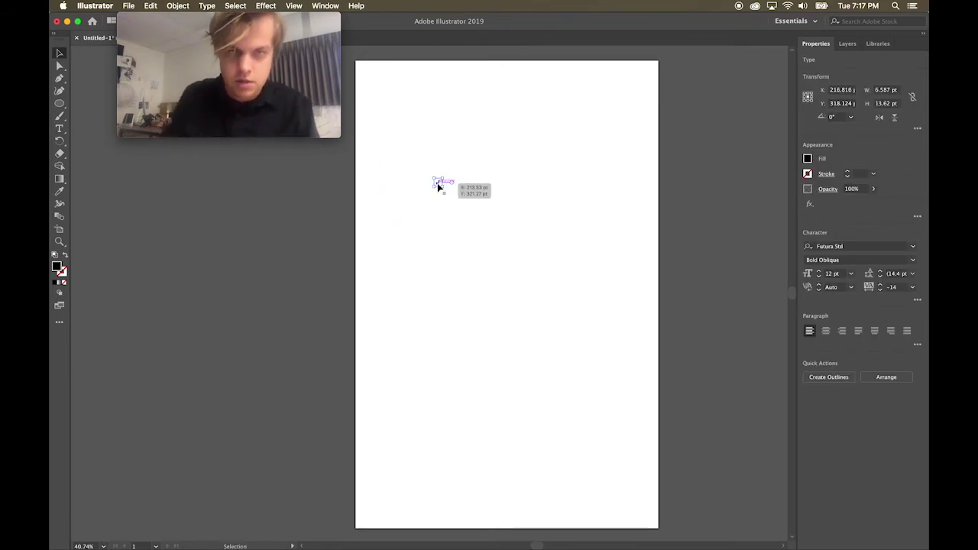
{"action": "left_click_drag", "start_coordinate": [439, 186], "coordinate": [543, 282]}
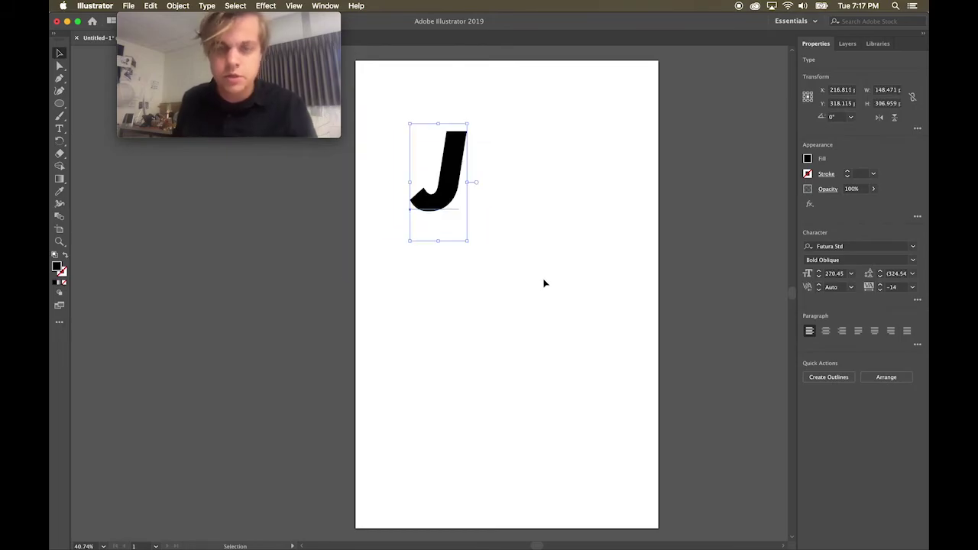
{"action": "right_click", "coordinate": [454, 161]}
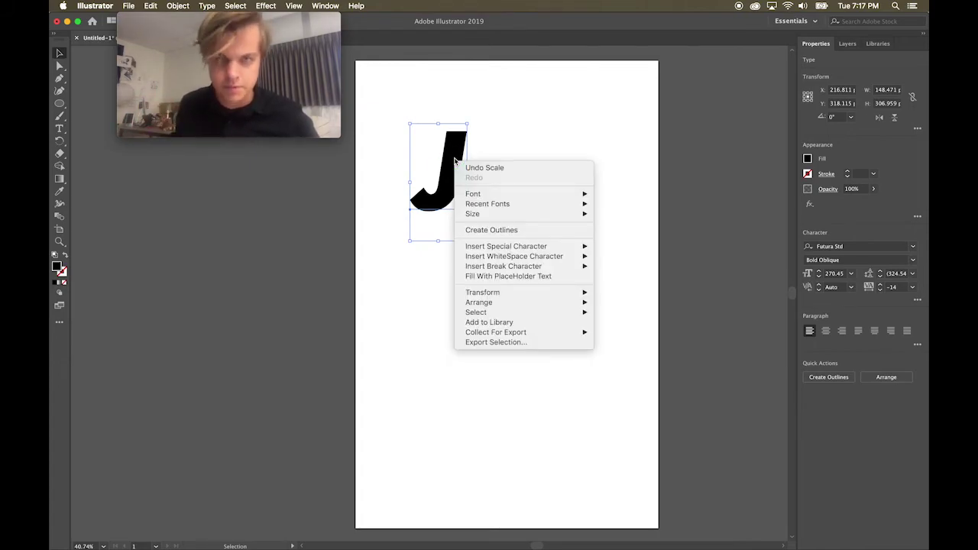
{"action": "left_click", "coordinate": [501, 230]}
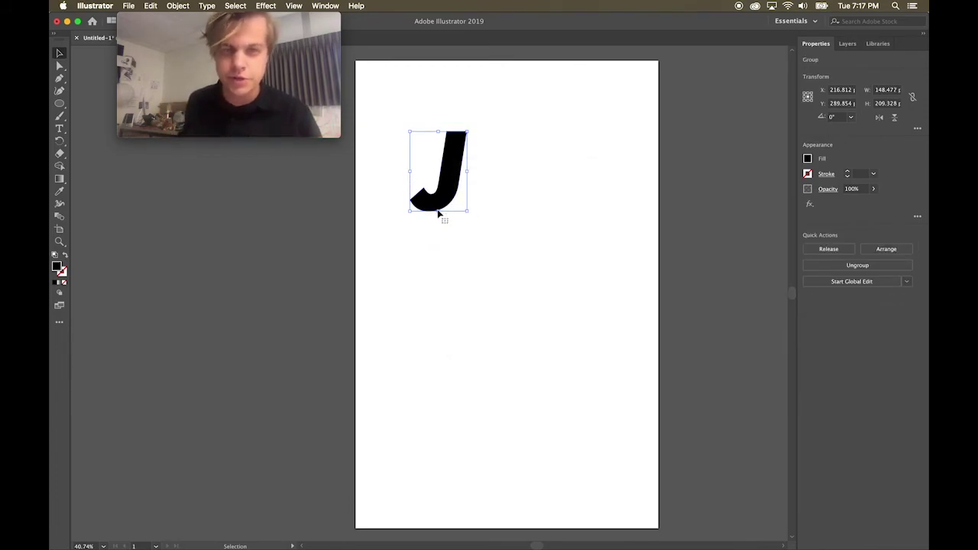
Add the text 'jenneerr' below the J, enlarge it, and convert it to outlines.
{"action": "key", "text": "t"}
{"action": "left_click", "coordinate": [447, 283]}
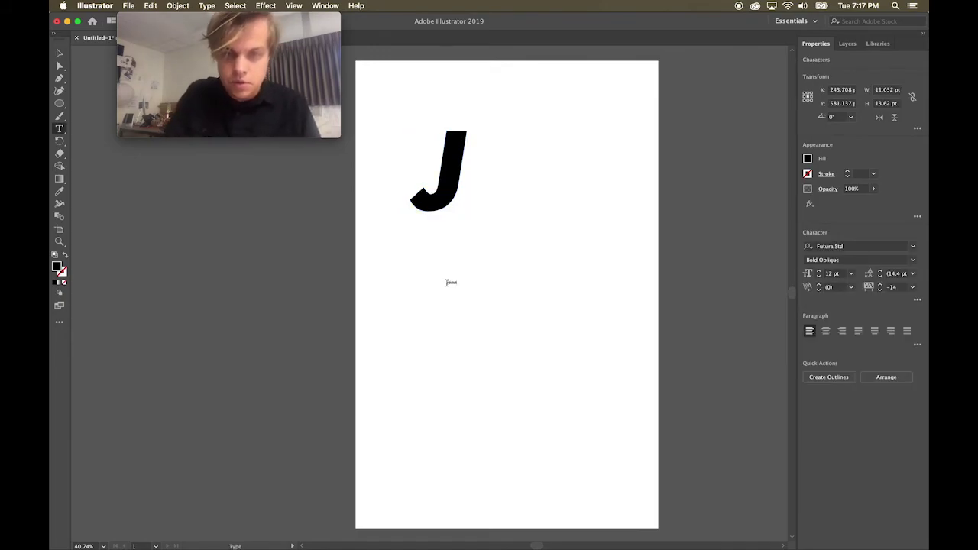
{"action": "type", "text": "jenneerr"}
{"action": "key", "text": "Escape"}
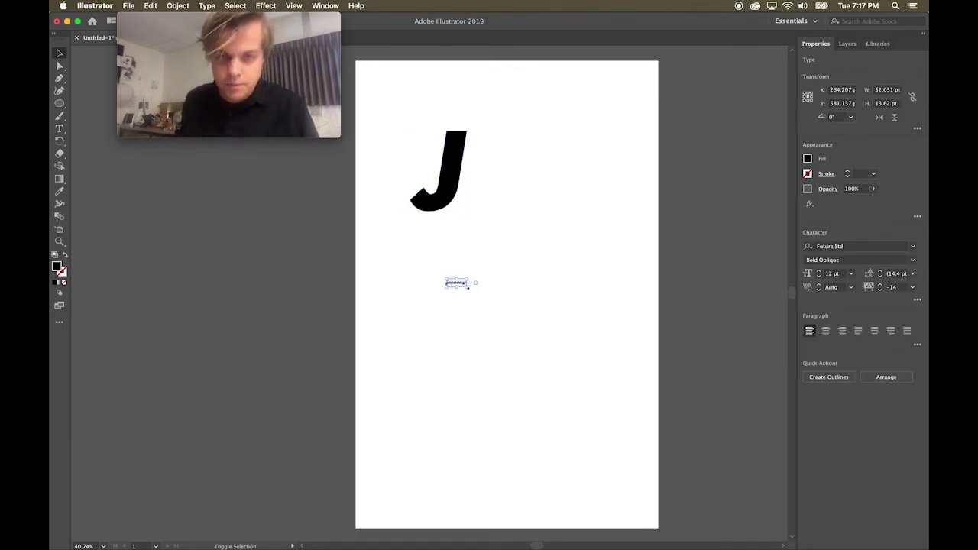
{"action": "left_click_drag", "start_coordinate": [468, 286], "coordinate": [562, 344]}
{"action": "right_click", "coordinate": [549, 320]}
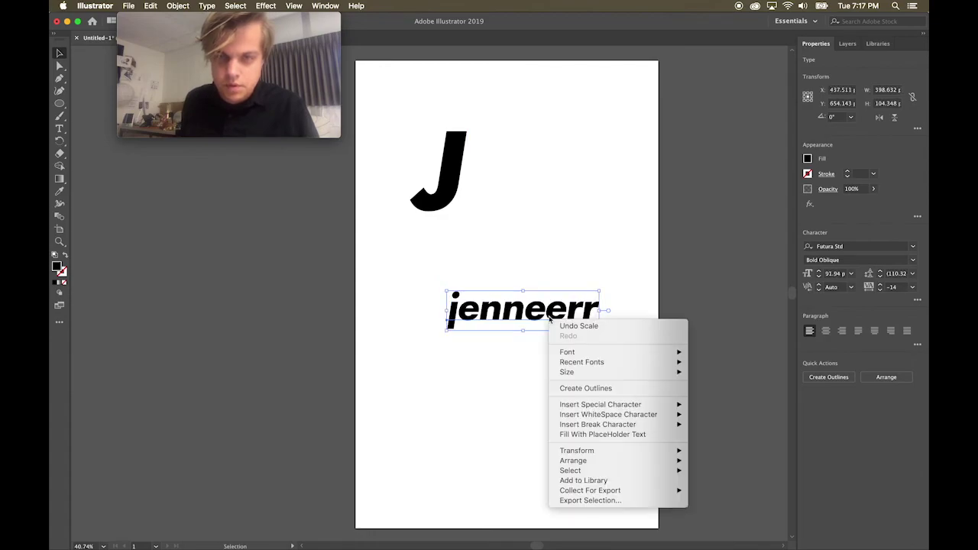
{"action": "left_click", "coordinate": [579, 388]}
Shift the outlined 'jenneerr' group left, then delete it.
{"action": "left_click", "coordinate": [547, 373]}
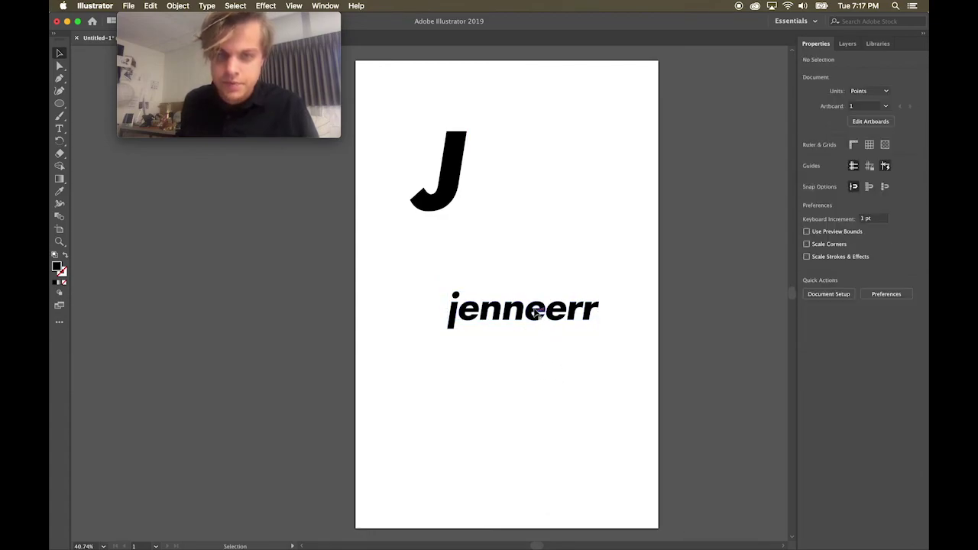
{"action": "left_click_drag", "start_coordinate": [535, 312], "coordinate": [490, 307]}
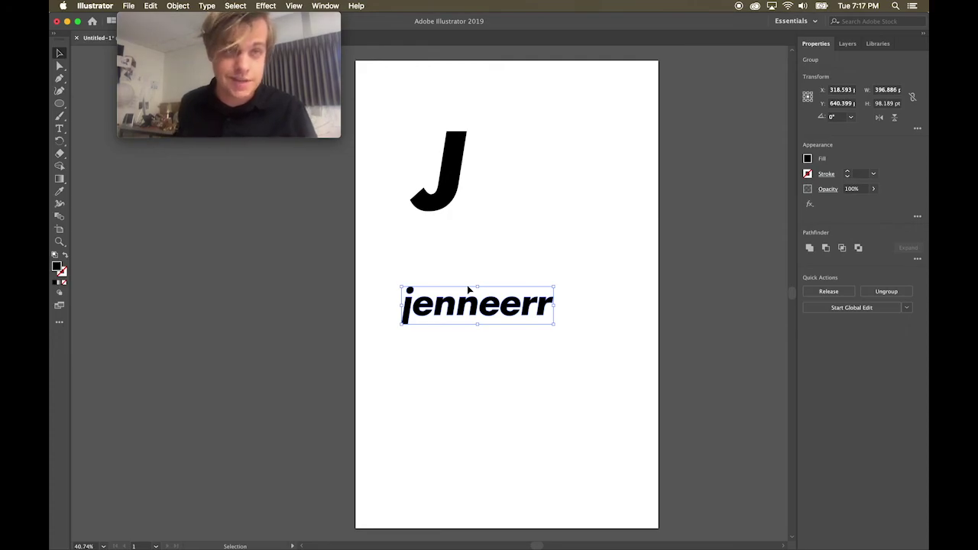
{"action": "left_click", "coordinate": [469, 288]}
{"action": "left_click", "coordinate": [495, 303]}
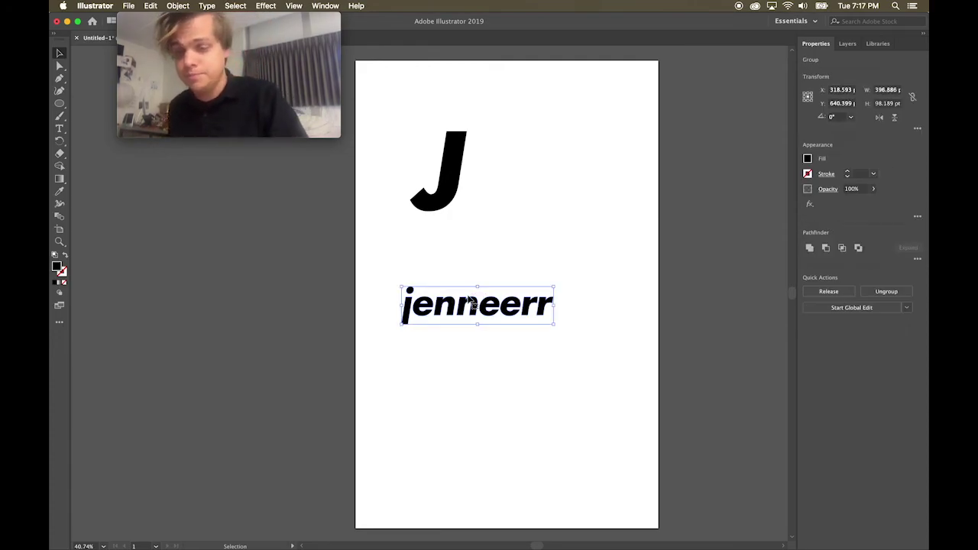
{"action": "key", "text": "Delete"}
Copy the outlined J to its right and repeat it into a row of five.
{"action": "left_click", "coordinate": [443, 195]}
{"action": "left_click_drag", "start_coordinate": [443, 195], "coordinate": [488, 197]}
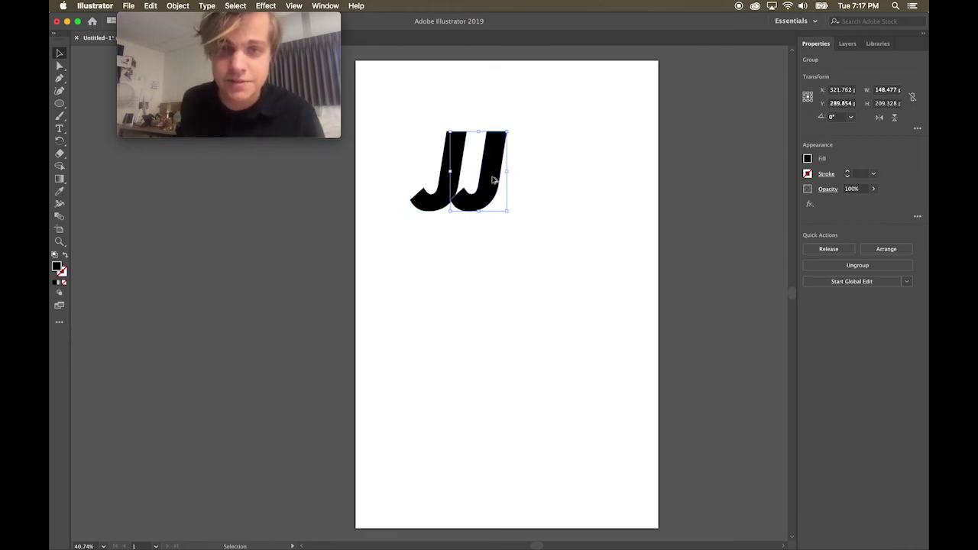
{"action": "key", "text": "super+d"}
{"action": "key", "text": "super+d"}
{"action": "key", "text": "super+d"}
Copy the row of five J's directly beneath and rotate that lower row 180°.
{"action": "left_click_drag", "start_coordinate": [411, 253], "coordinate": [624, 162]}
{"action": "left_click_drag", "start_coordinate": [611, 183], "coordinate": [610, 256]}
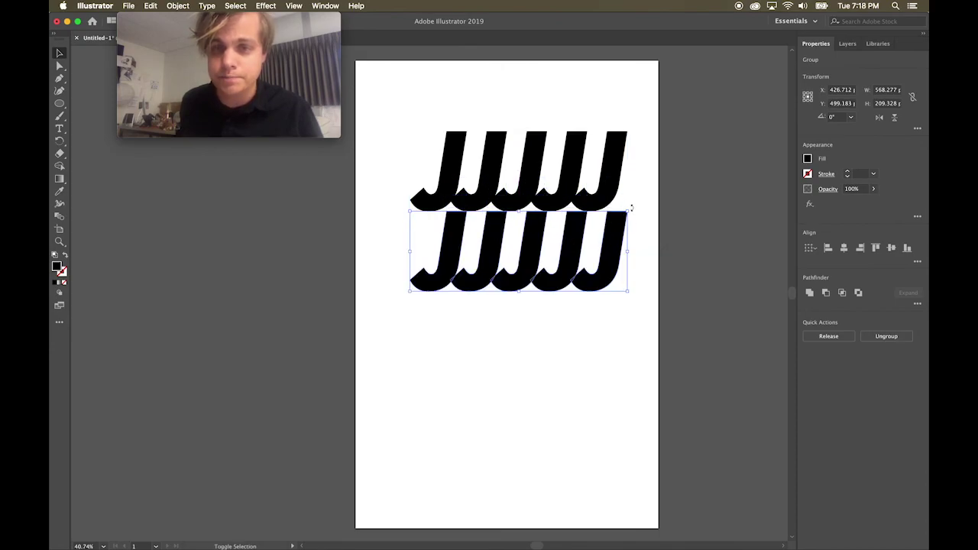
{"action": "left_click_drag", "start_coordinate": [631, 207], "coordinate": [451, 281]}
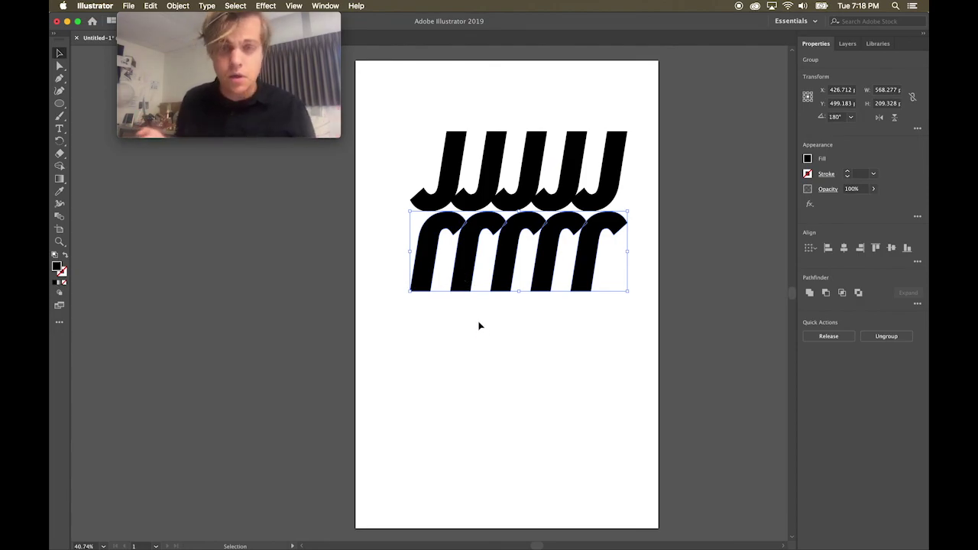